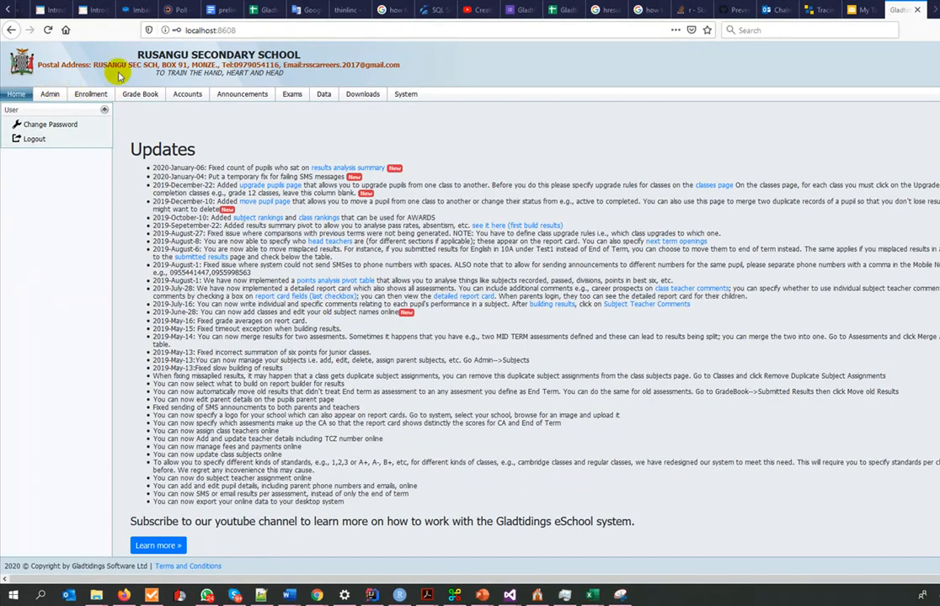
- Open the Classes page in the school administration section
click(51, 90)
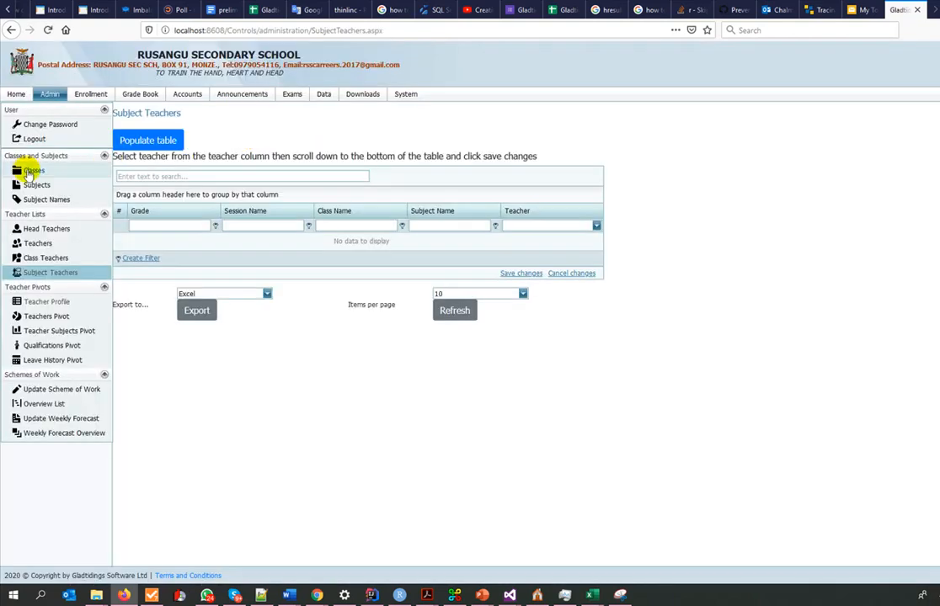
click(25, 173)
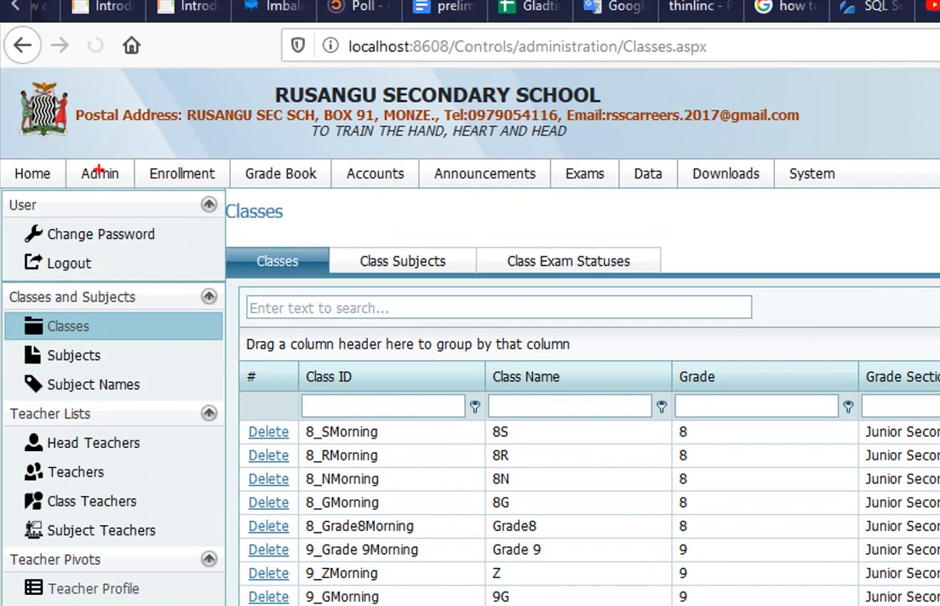
drag(134, 174, 99, 185)
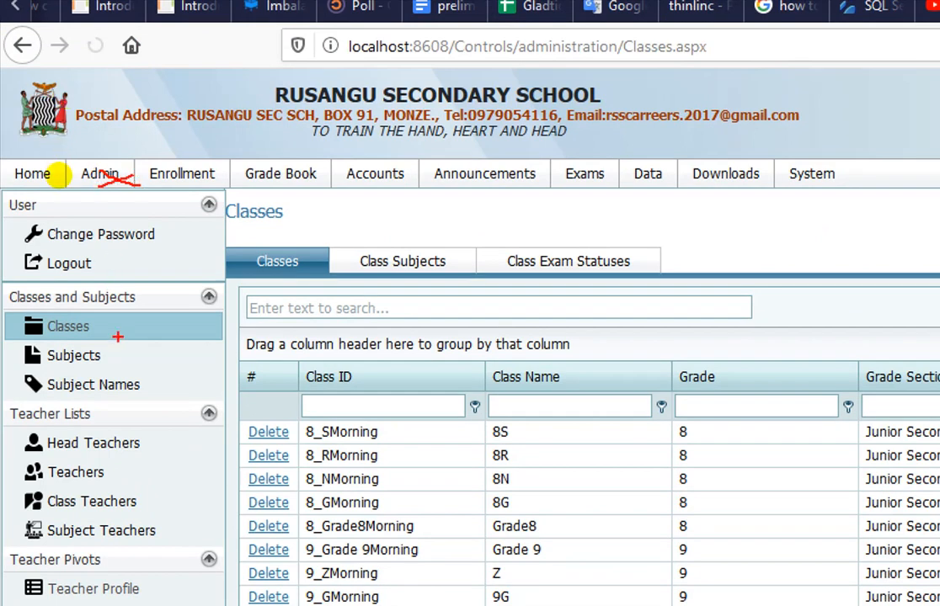
mouse_move(120, 319)
mouse_down()
mouse_move(183, 337)
mouse_move(126, 356)
mouse_up()
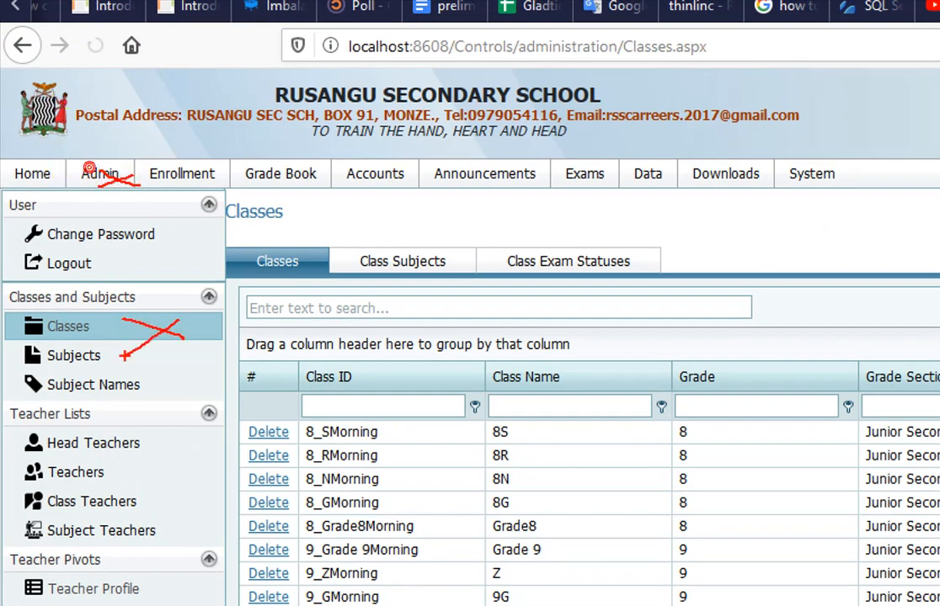
drag(255, 272, 308, 270)
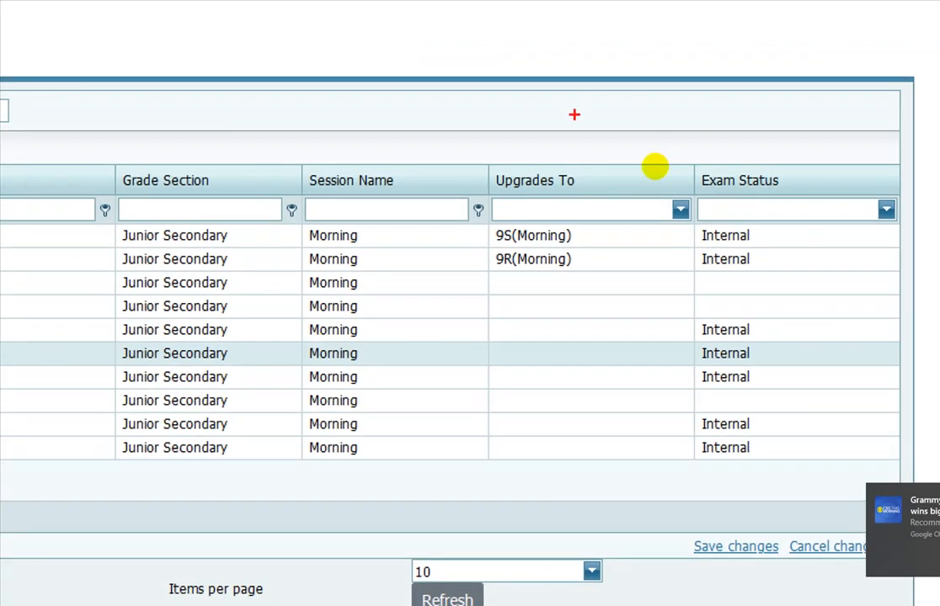
drag(614, 172, 615, 210)
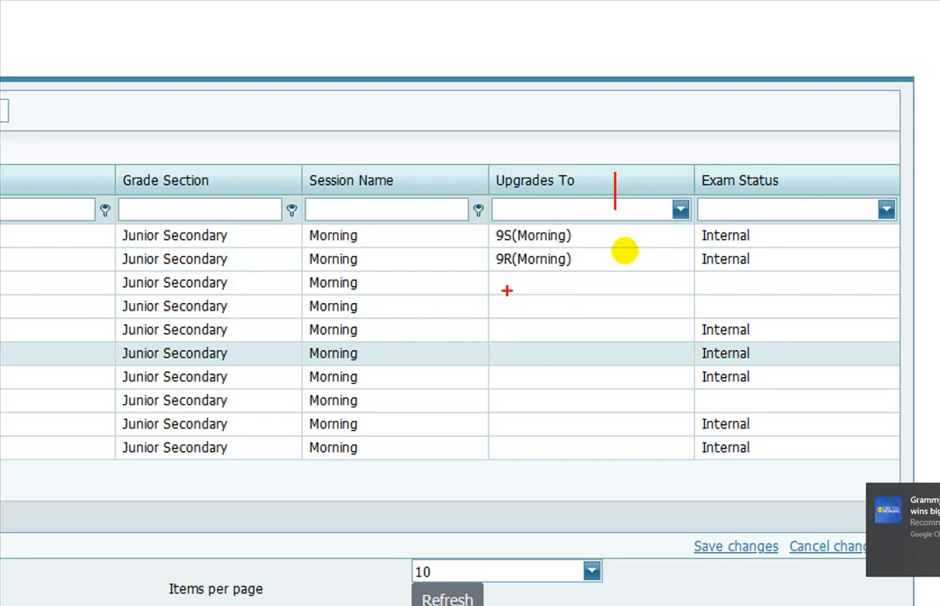
drag(506, 290, 577, 292)
drag(535, 319, 615, 313)
key(Escape)
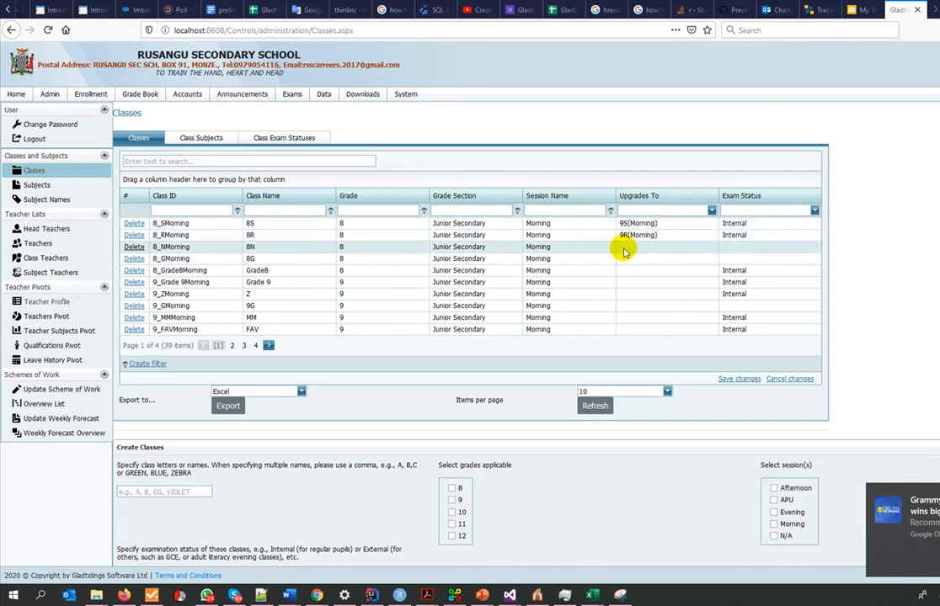
- Set class 8N to upgrade to 9N(Morning) in the classes table
click(678, 249)
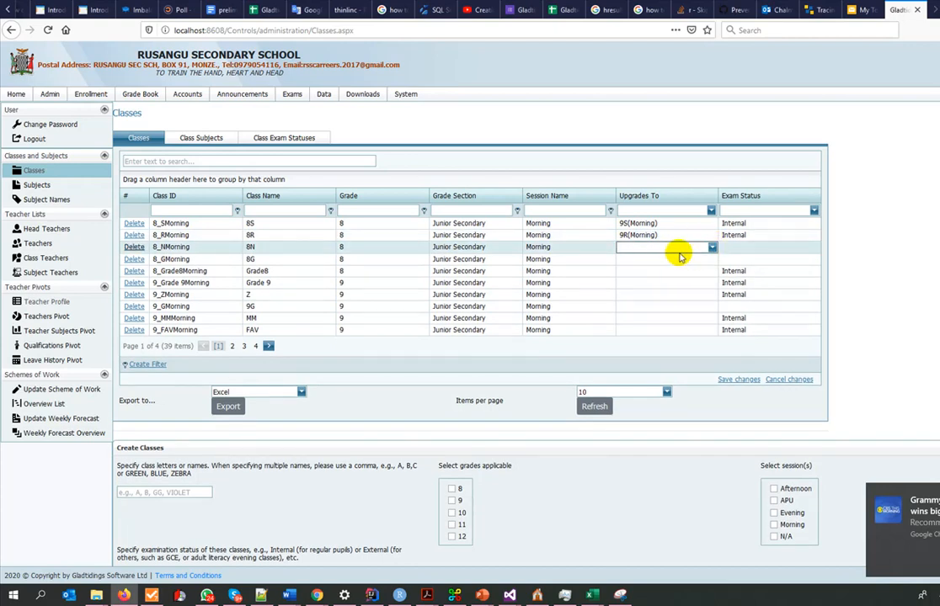
click(711, 248)
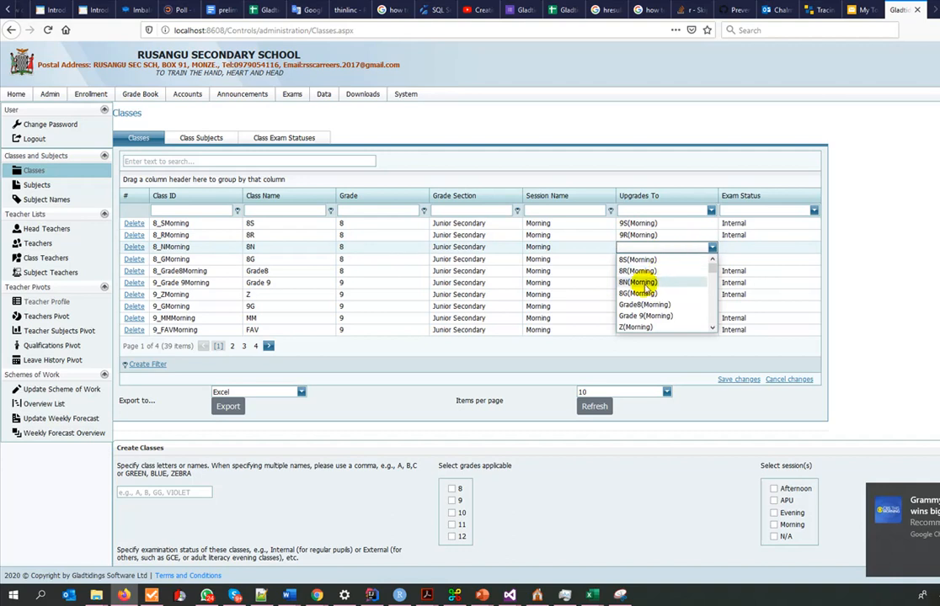
text(9)
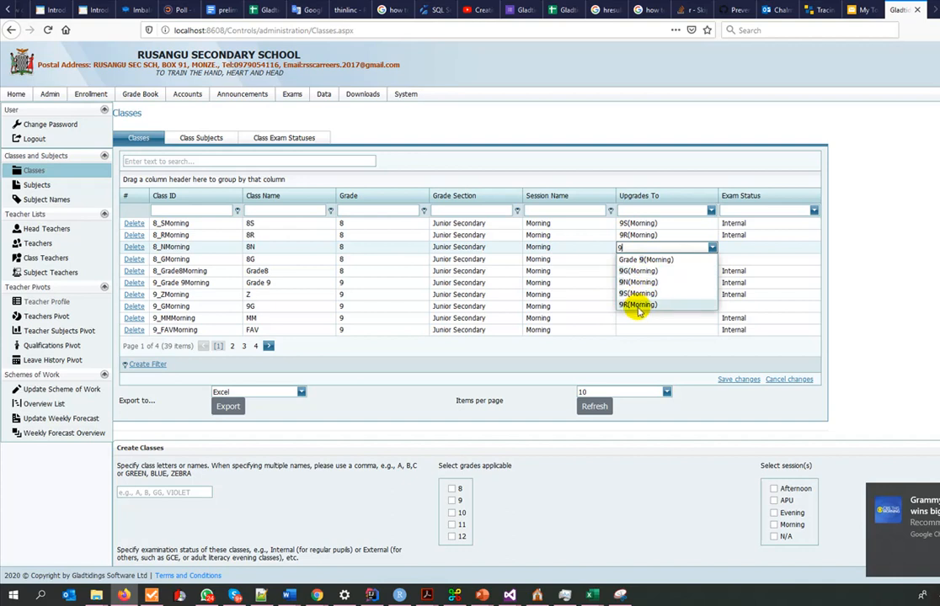
click(635, 282)
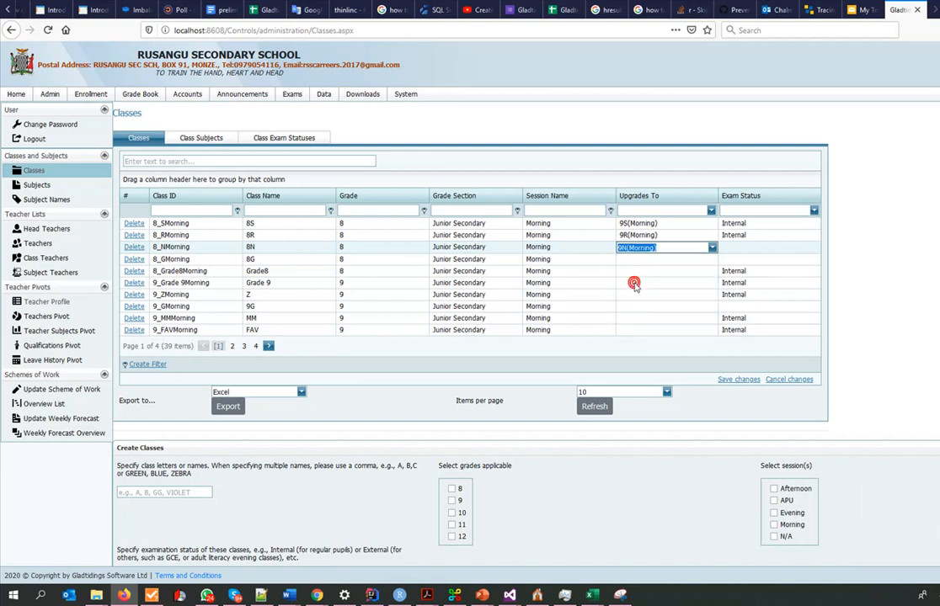
- Set class 8G to upgrade to 9G(Morning) and save the changes to the classes table
click(706, 259)
click(711, 259)
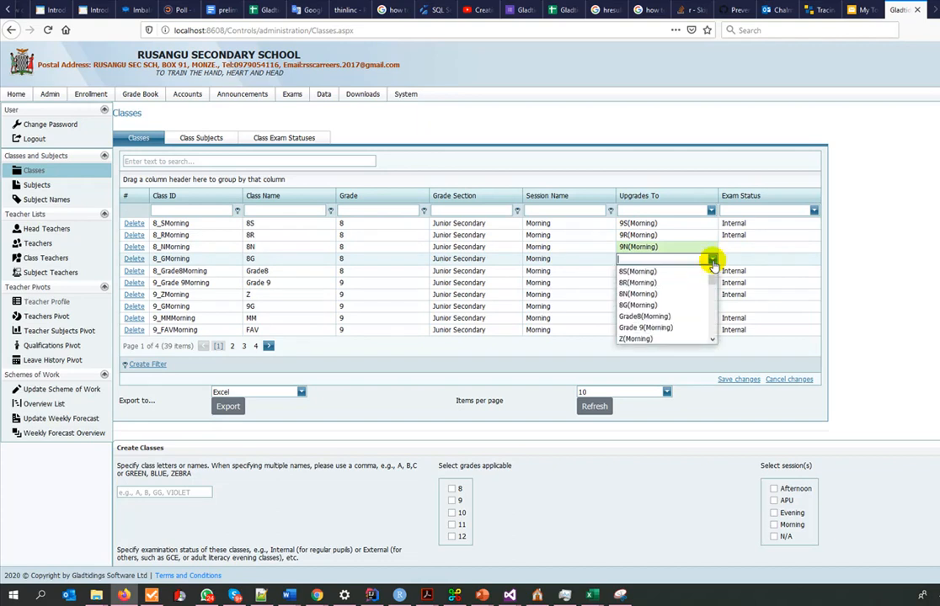
text(9)
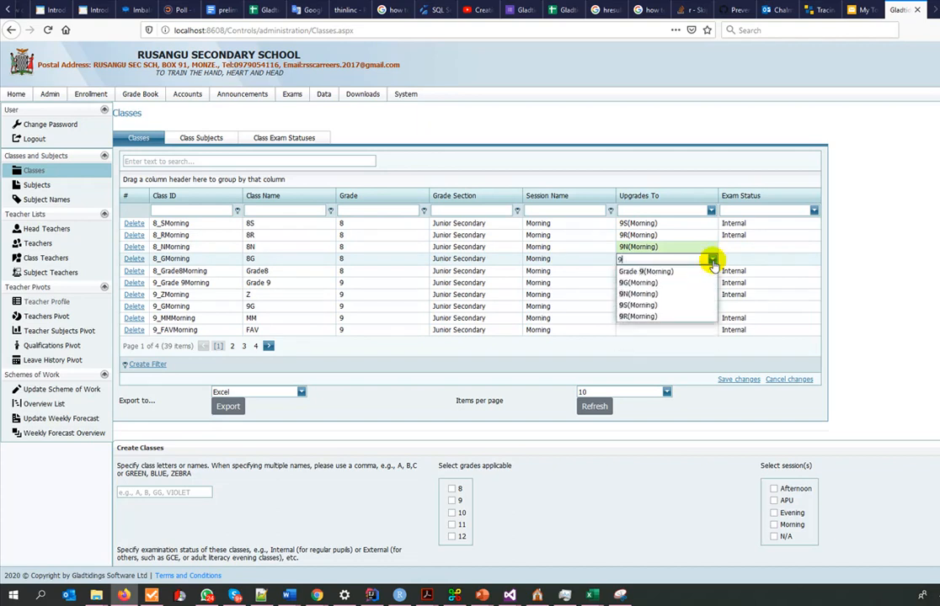
click(666, 283)
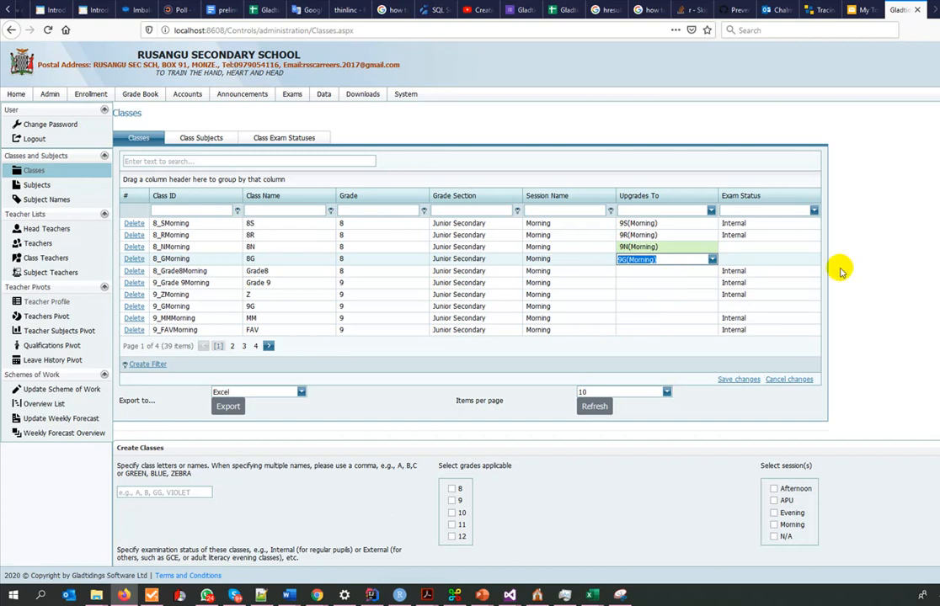
click(872, 274)
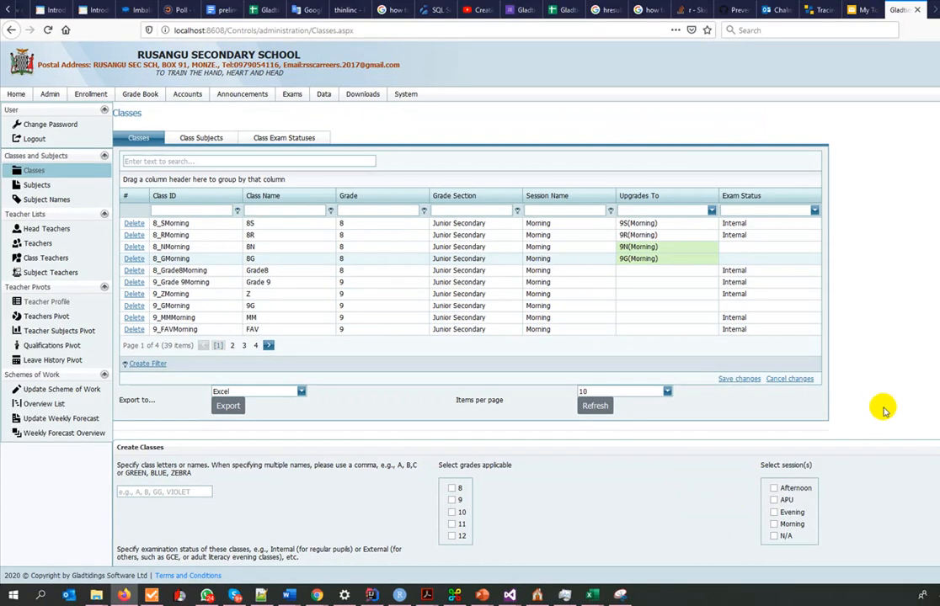
click(743, 380)
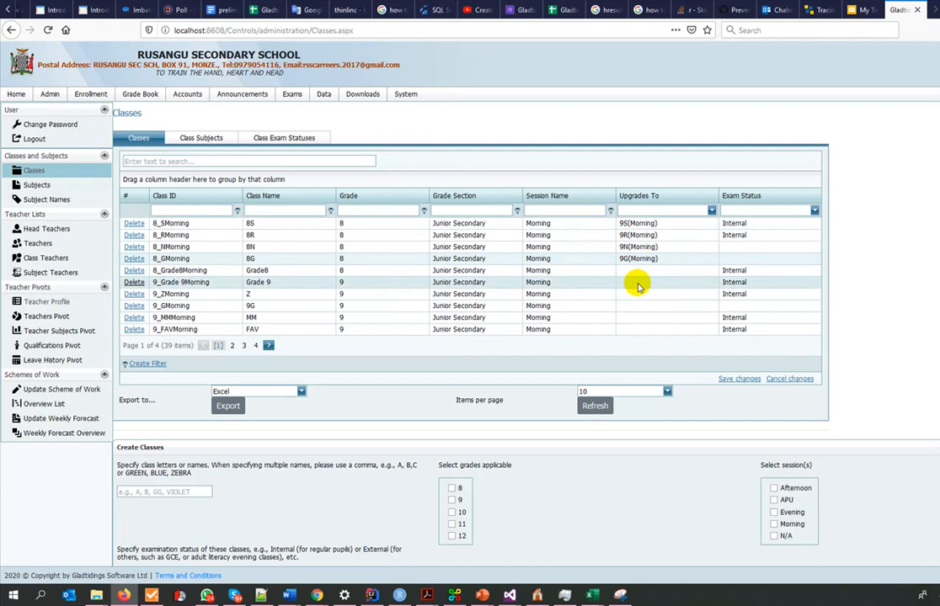
- Open the Upgrade Pupils page in the enrollment section
click(93, 96)
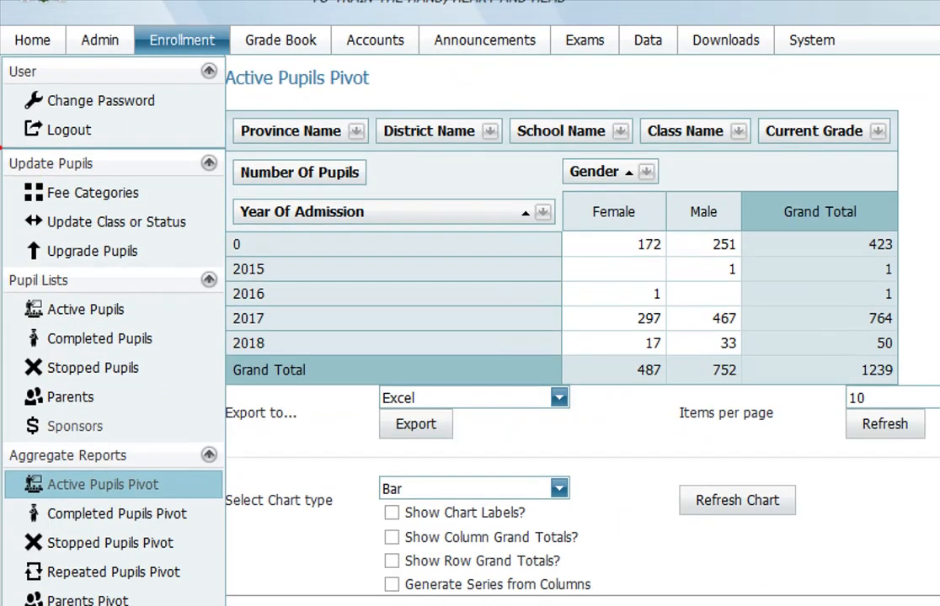
mouse_move(144, 236)
mouse_down()
mouse_move(170, 275)
mouse_move(132, 271)
mouse_up()
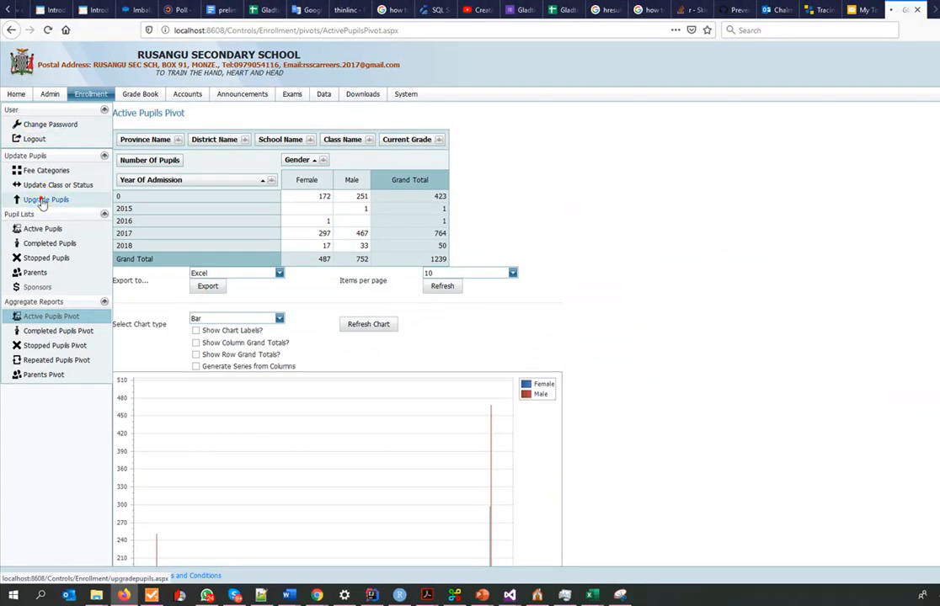
click(66, 231)
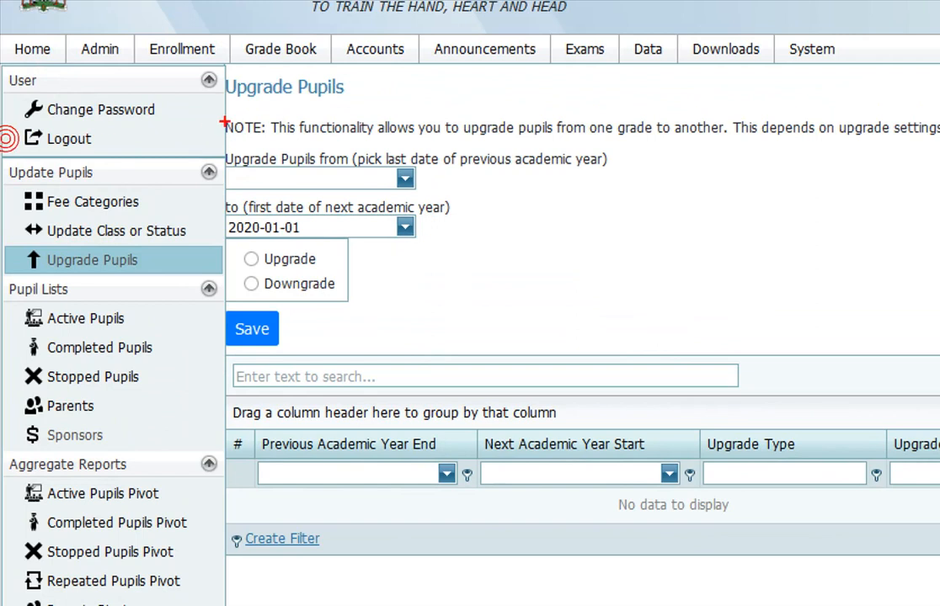
drag(417, 175, 459, 177)
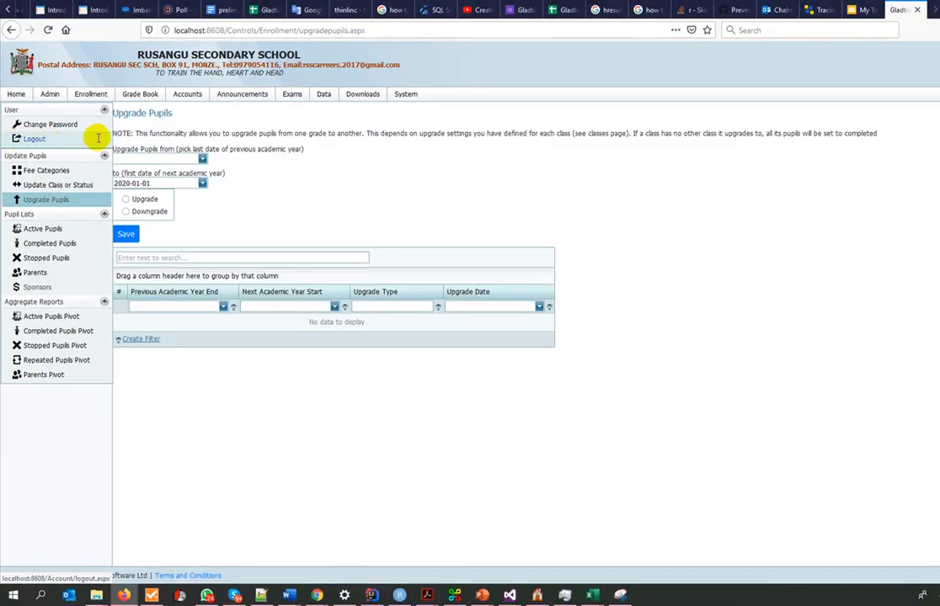
- Set the last date of the previous academic year to 2019-12-31
click(203, 160)
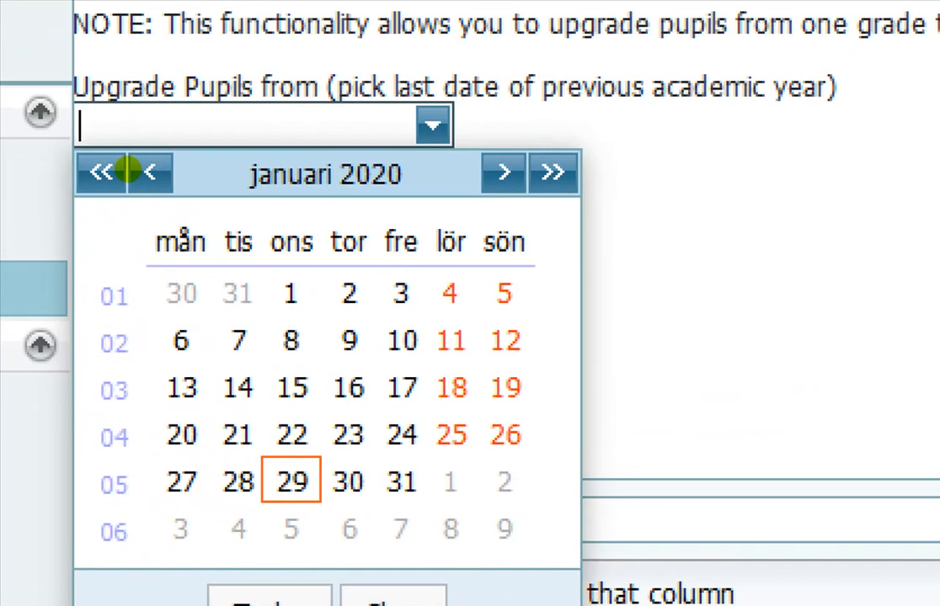
click(129, 175)
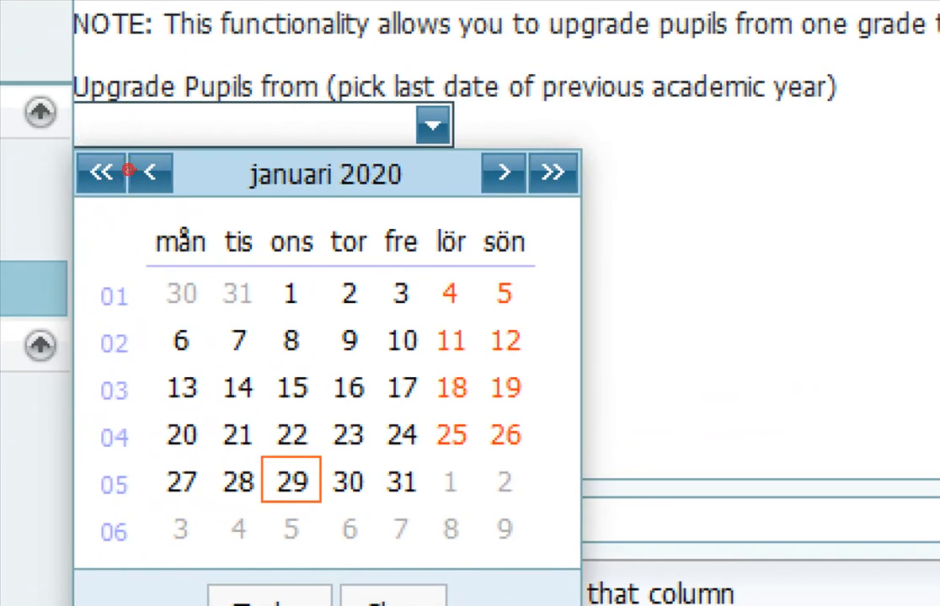
drag(143, 203, 209, 195)
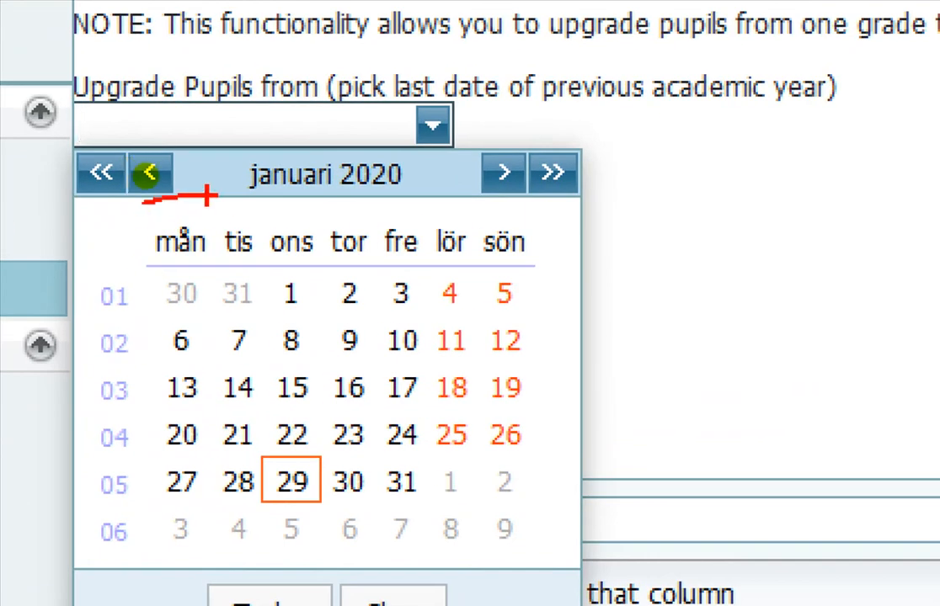
drag(76, 190, 116, 194)
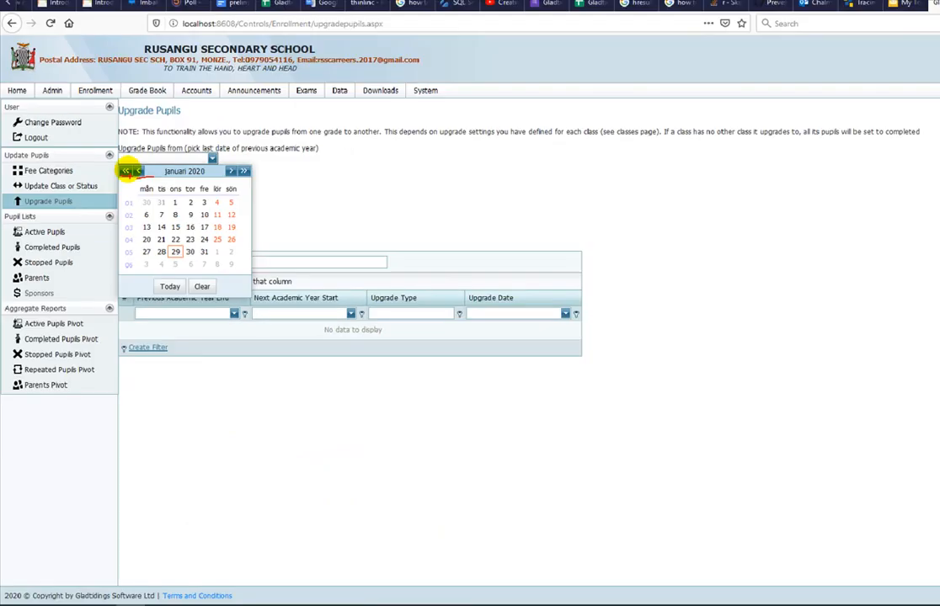
click(133, 173)
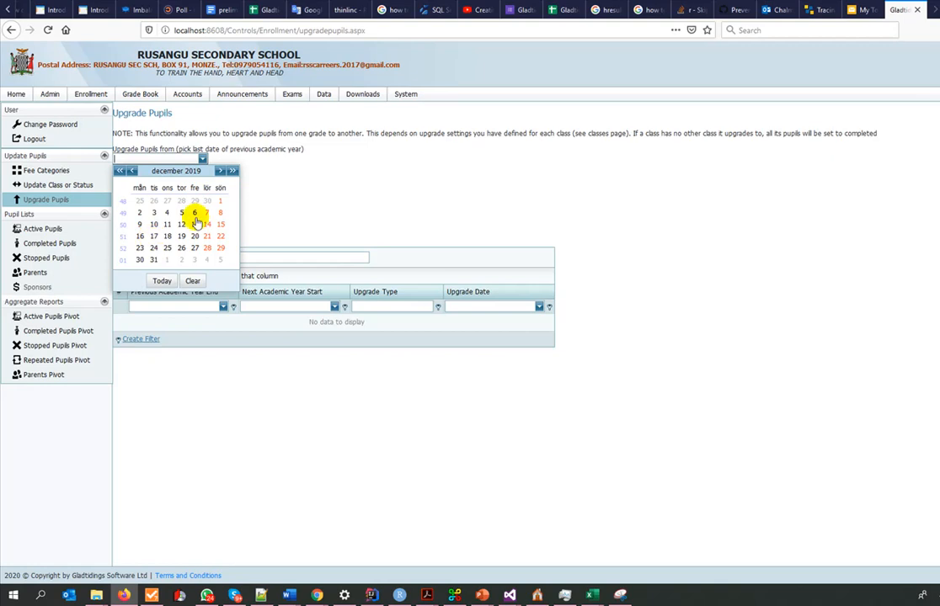
click(151, 261)
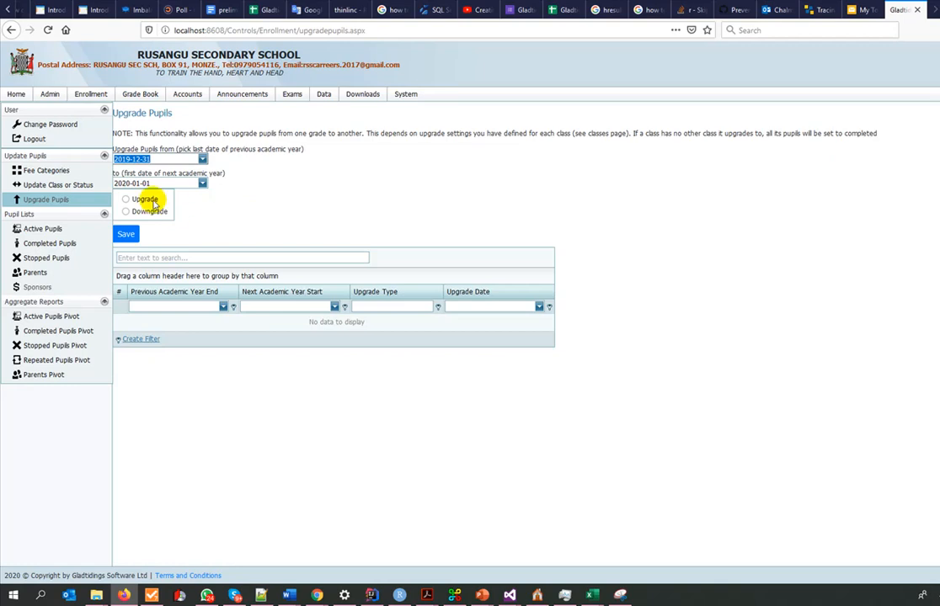
- Set the first date of the next academic year to 2020-01-13
click(203, 185)
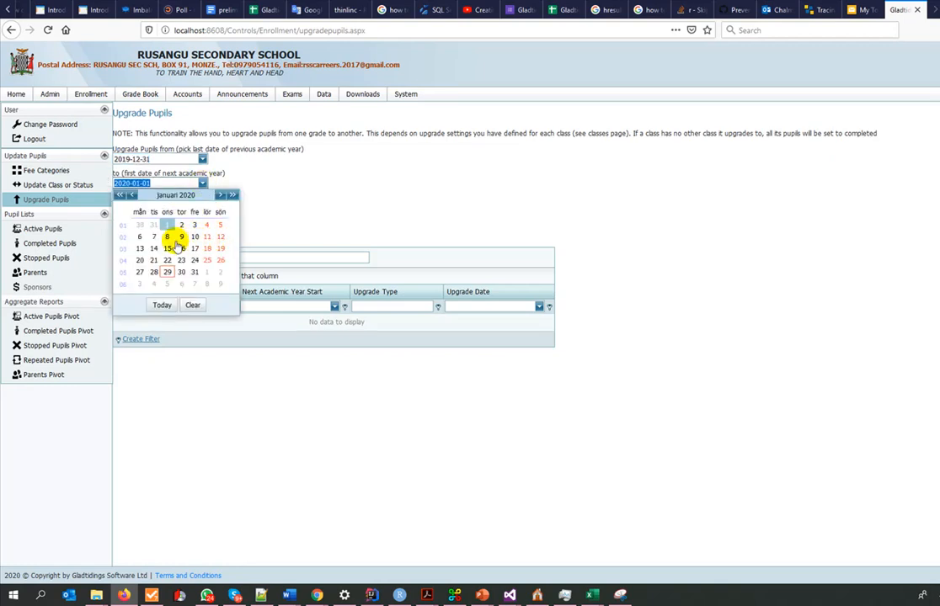
click(140, 249)
click(264, 229)
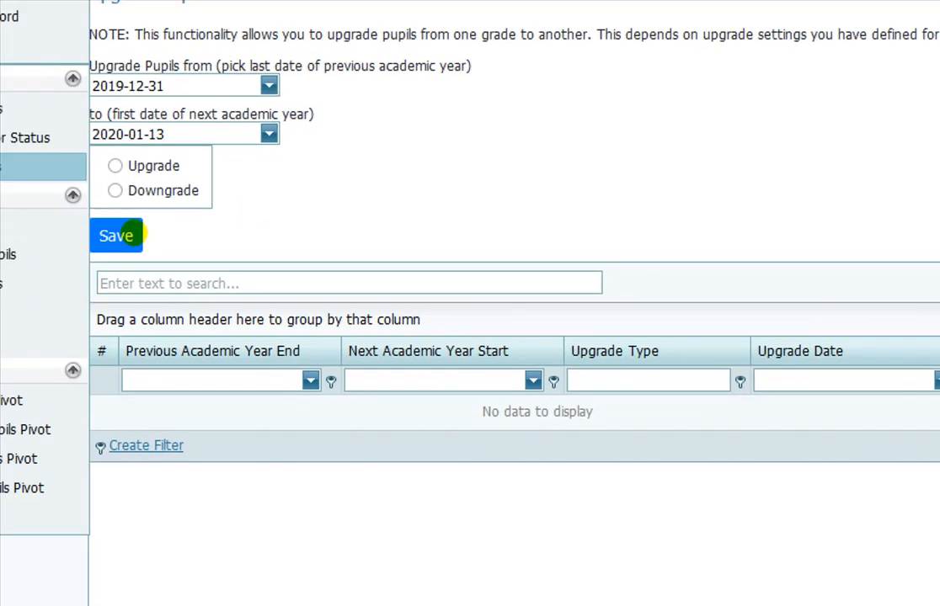
mouse_move(200, 321)
mouse_down()
mouse_move(121, 398)
mouse_move(244, 434)
mouse_up()
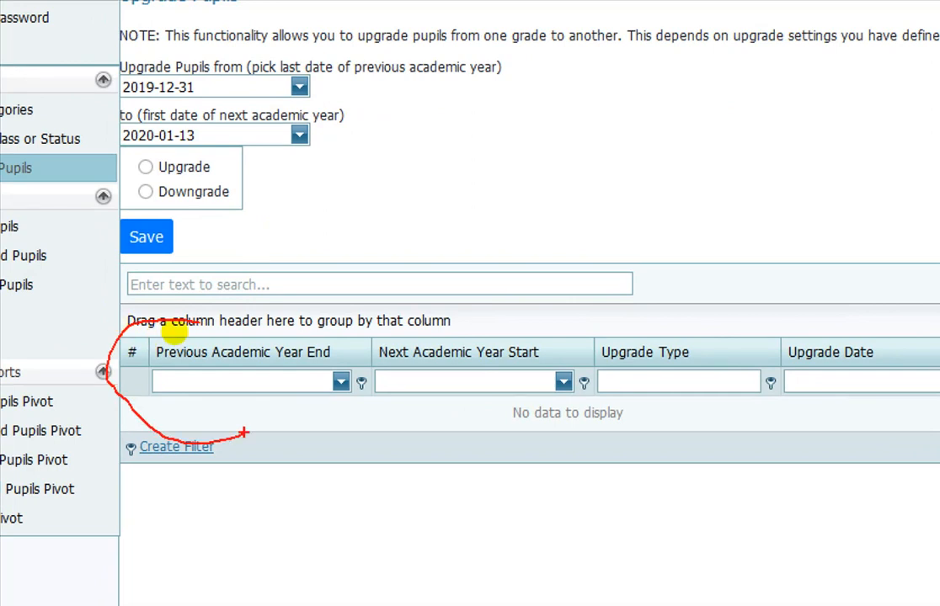
click(327, 88)
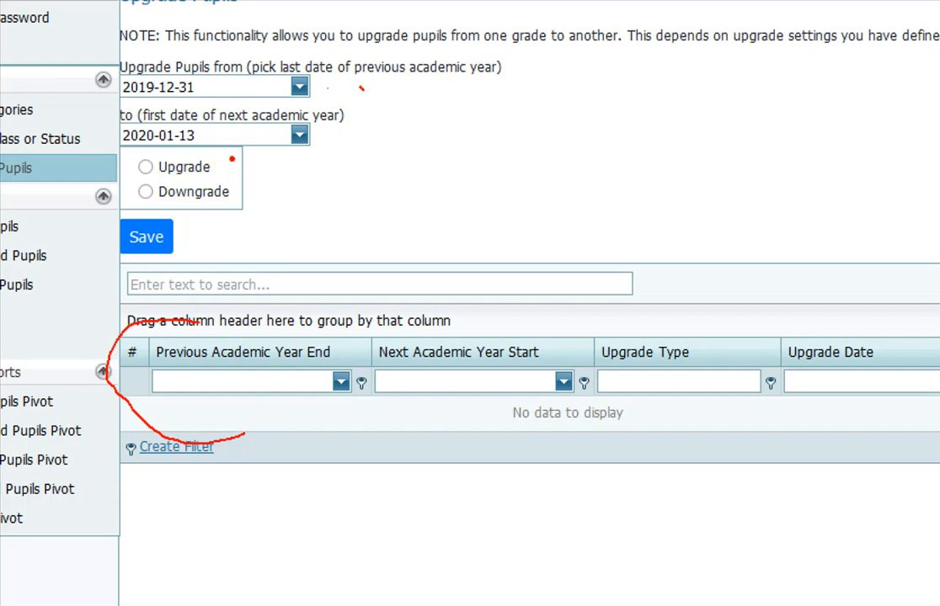
drag(360, 86, 345, 160)
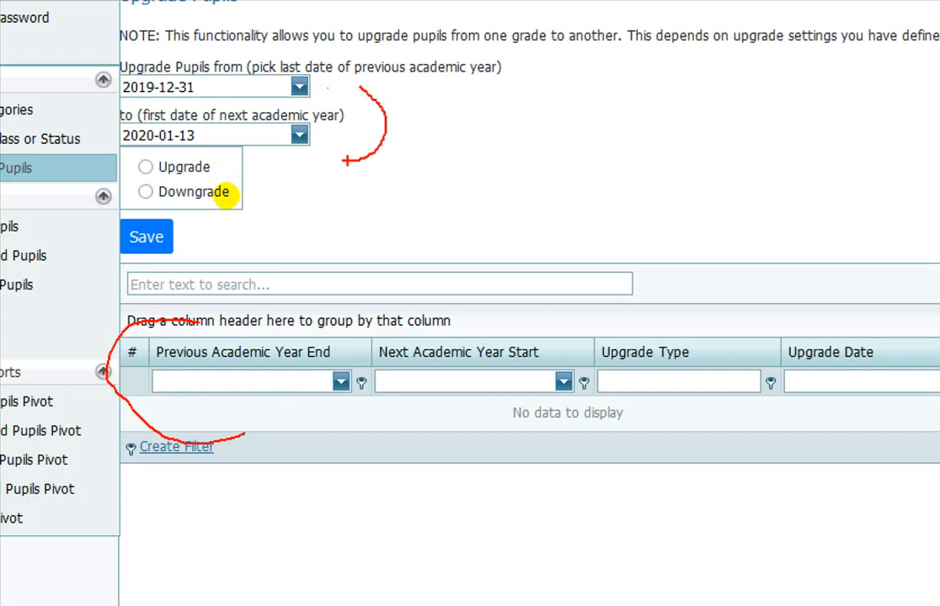
key(Escape)
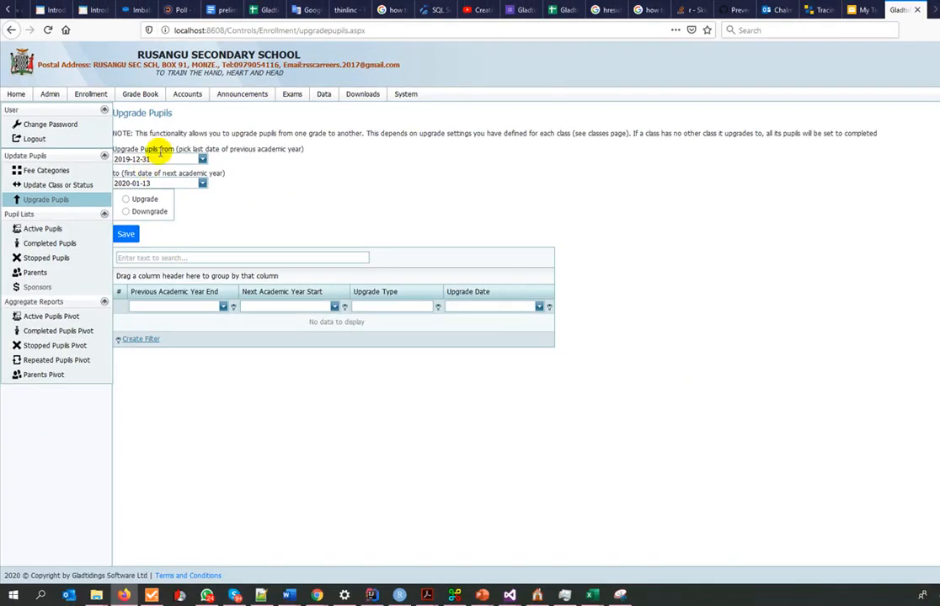
- Choose Upgrade as the operation, save it and confirm upgrading the pupils
click(125, 198)
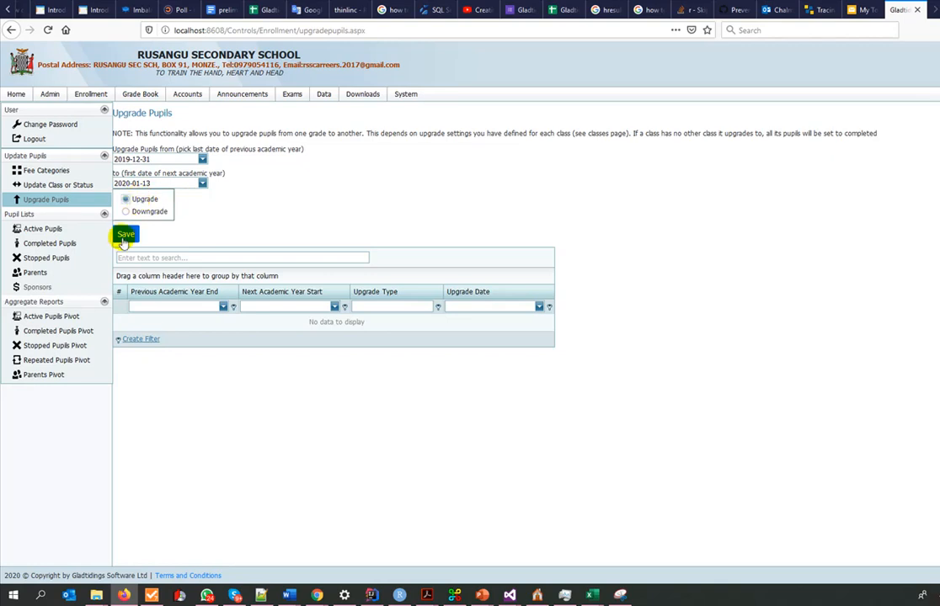
click(125, 235)
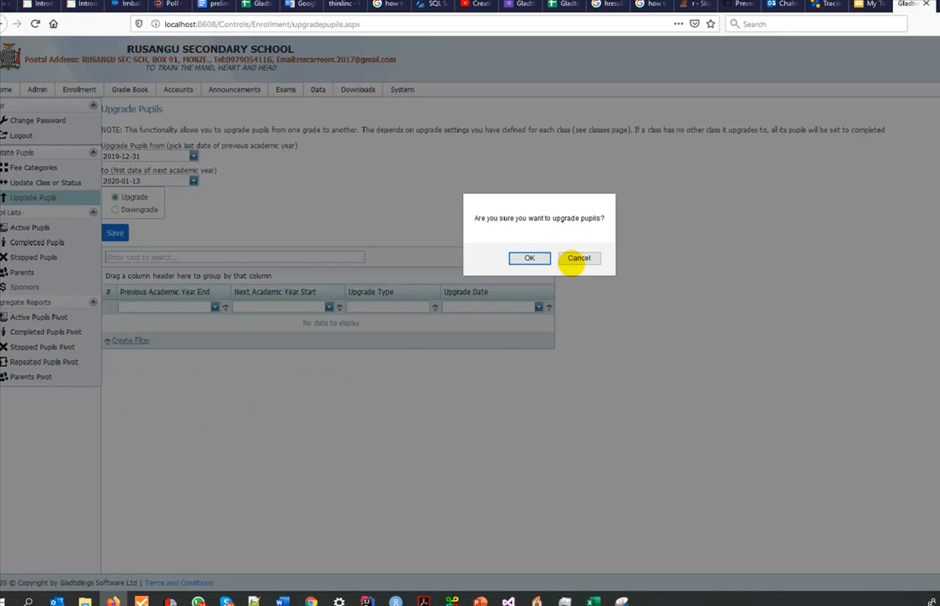
click(527, 256)
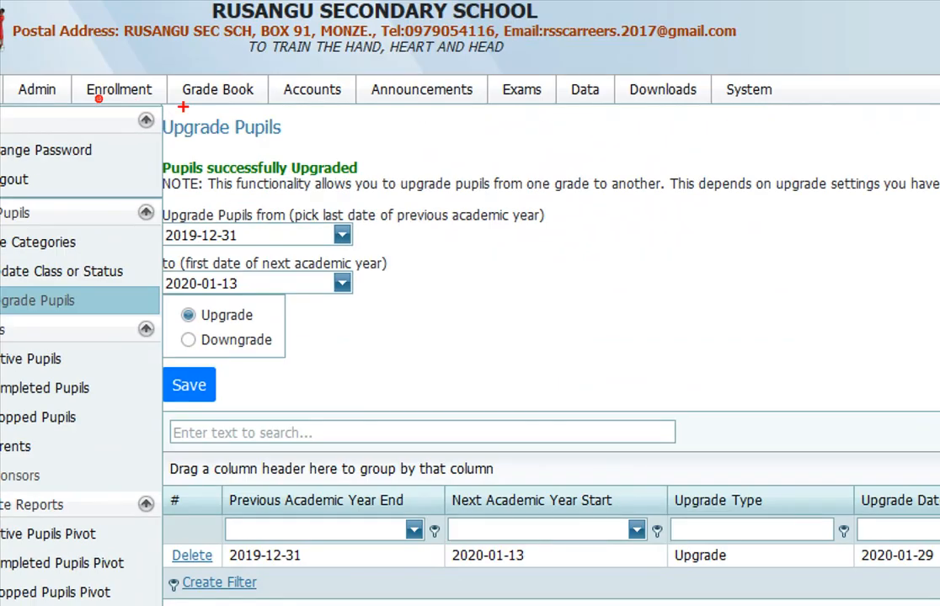
- Open the Active Pupils list and filter it by current grade 8, followed by current grade 9
drag(209, 179, 383, 192)
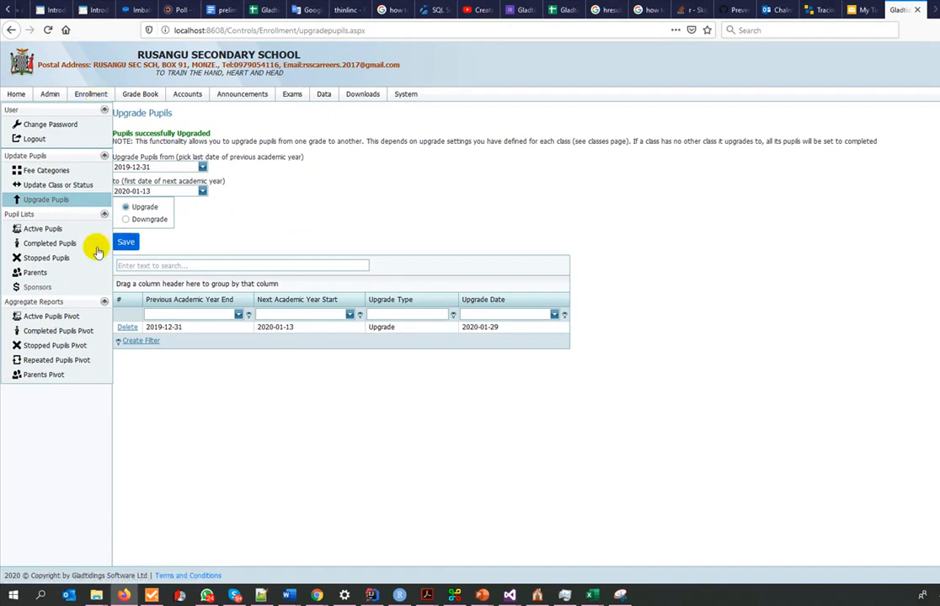
click(33, 228)
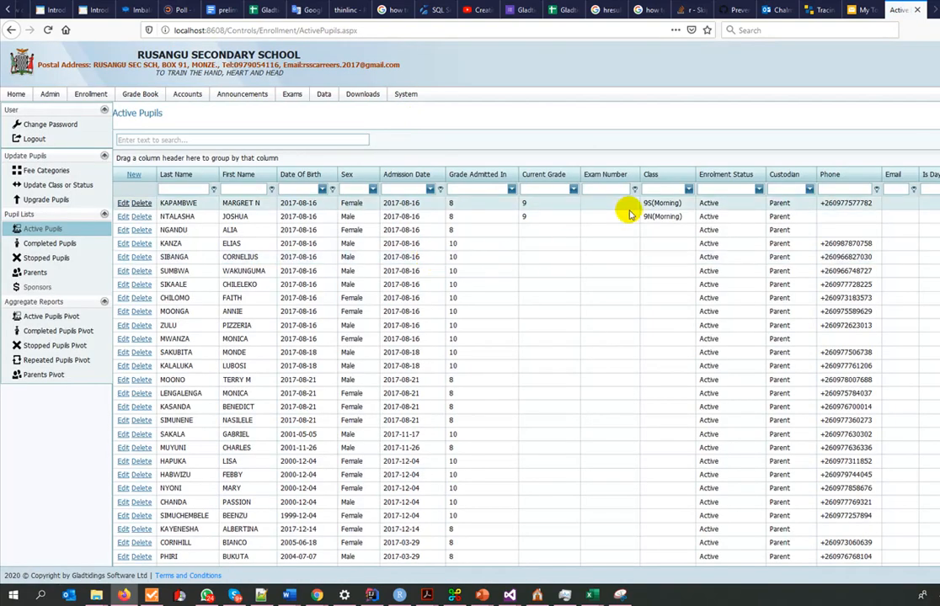
click(573, 188)
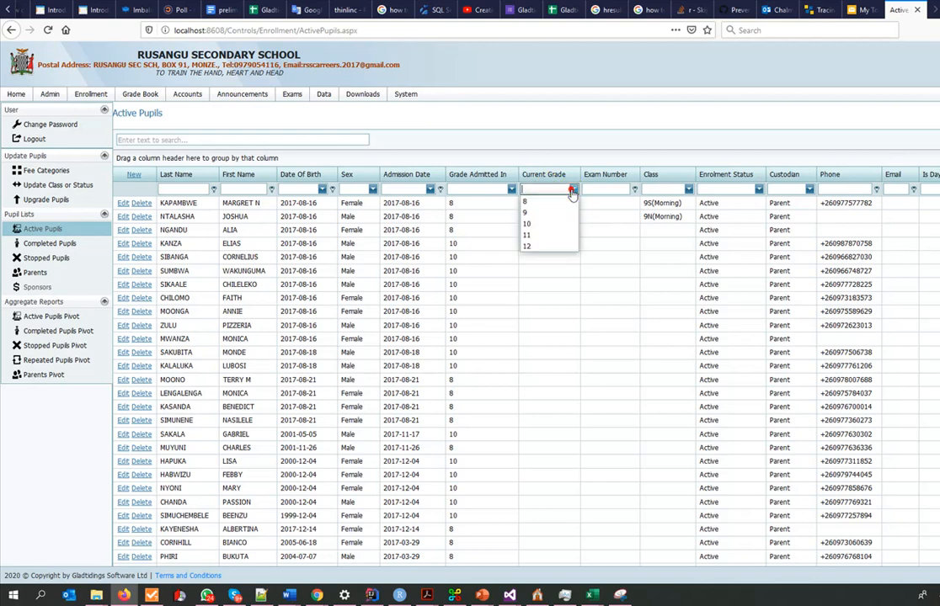
click(549, 211)
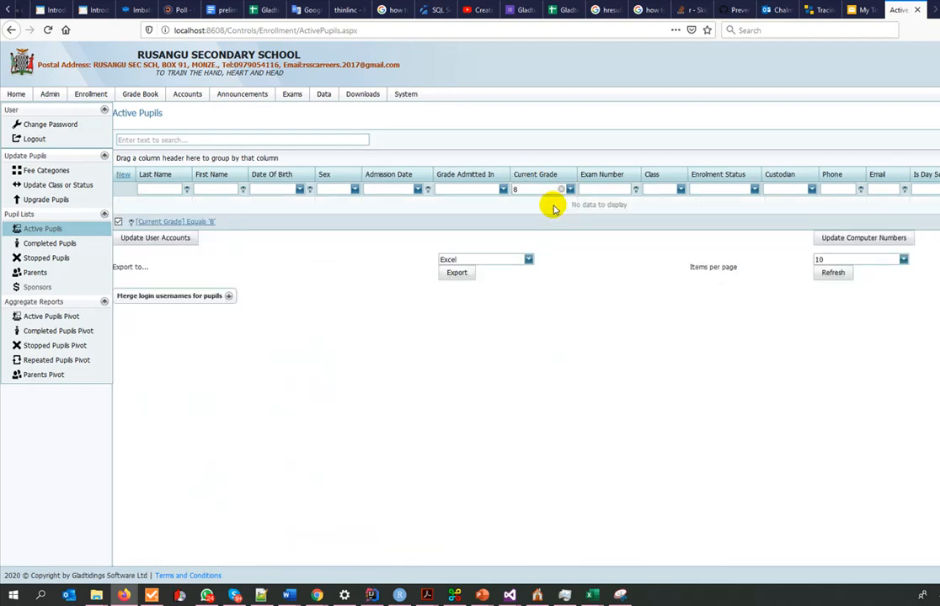
click(570, 188)
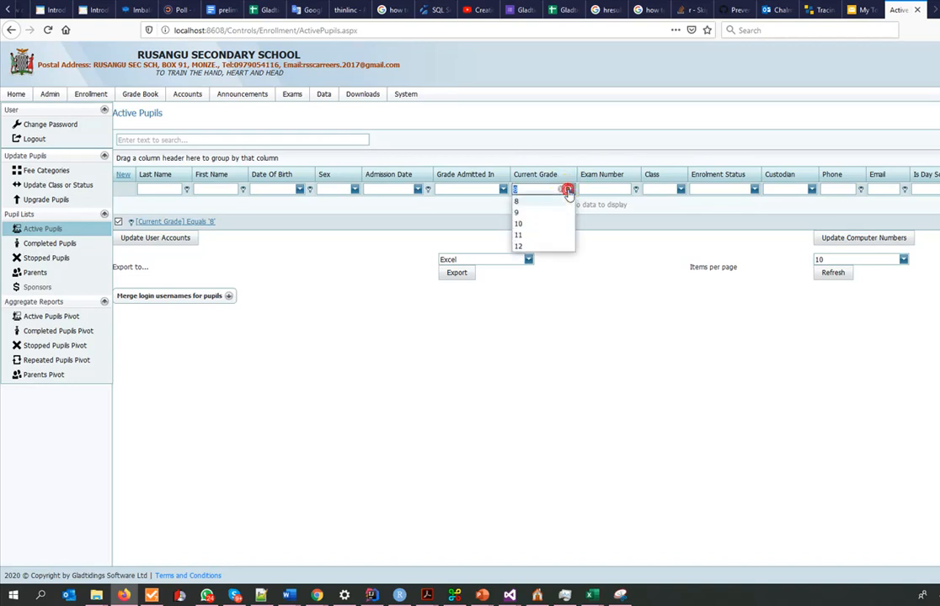
click(535, 213)
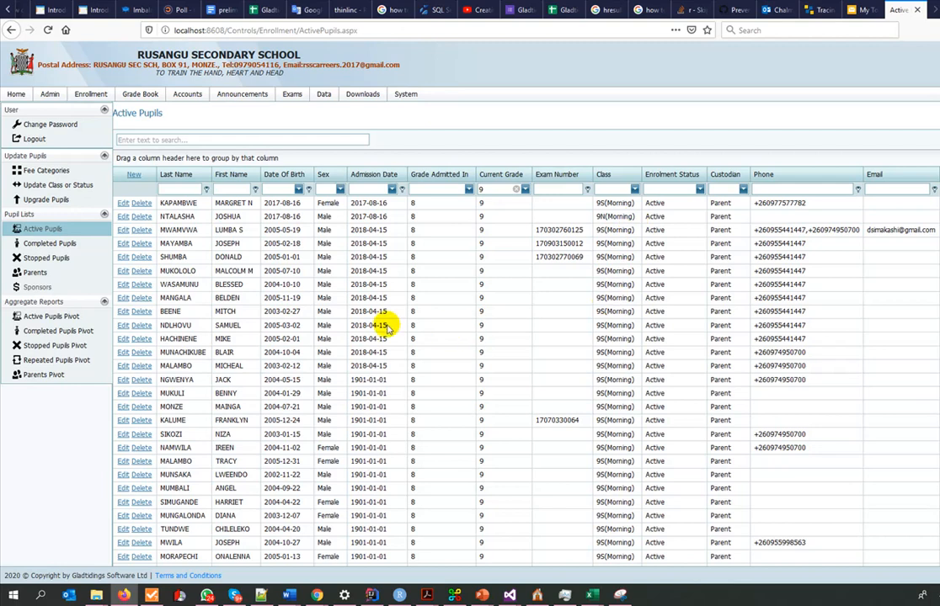
- Open the Completed Pupils list in a separate browser tab and examine the pupils' grades and classes
middle_click(37, 245)
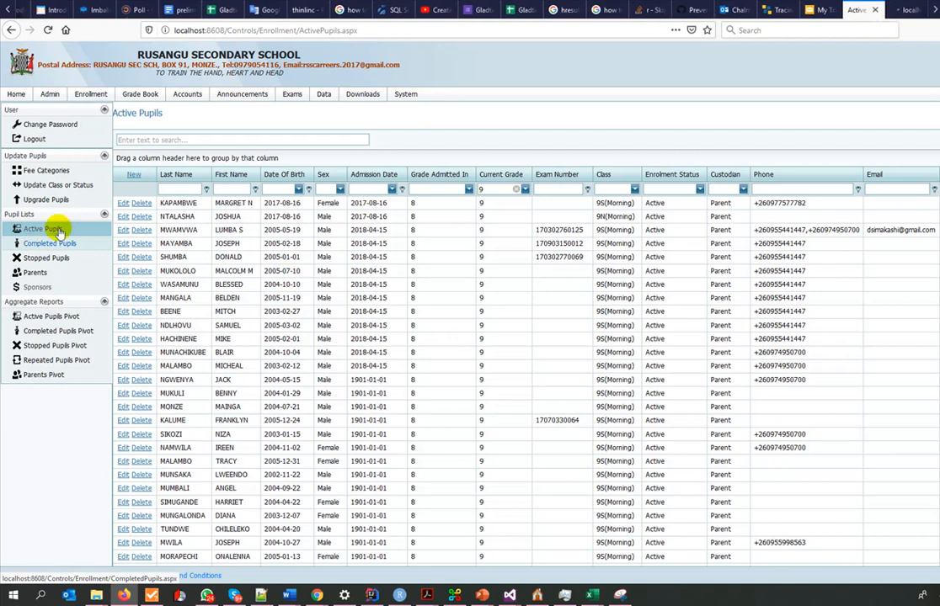
click(910, 10)
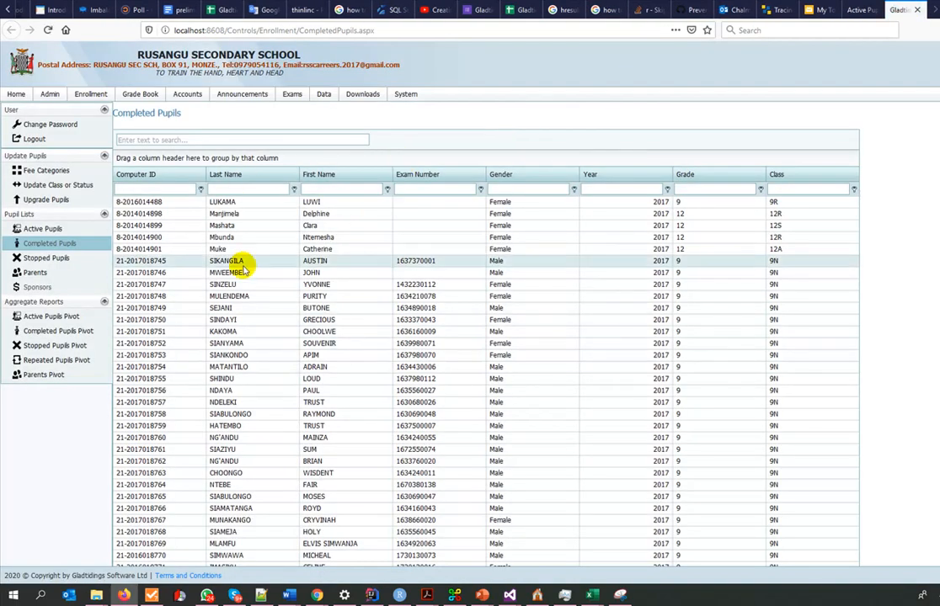
key(ctrl+1)
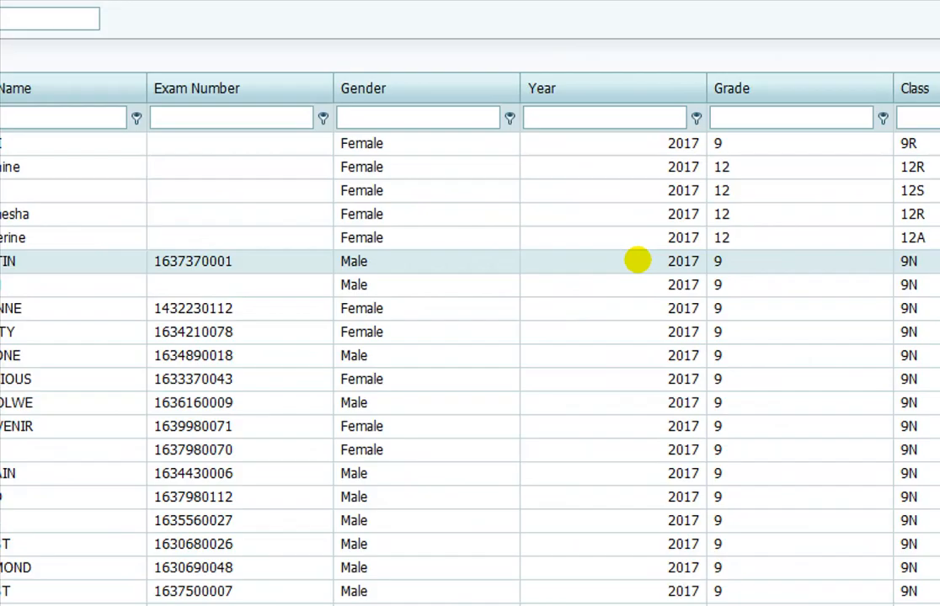
click(840, 231)
drag(567, 320, 597, 482)
drag(586, 211, 586, 246)
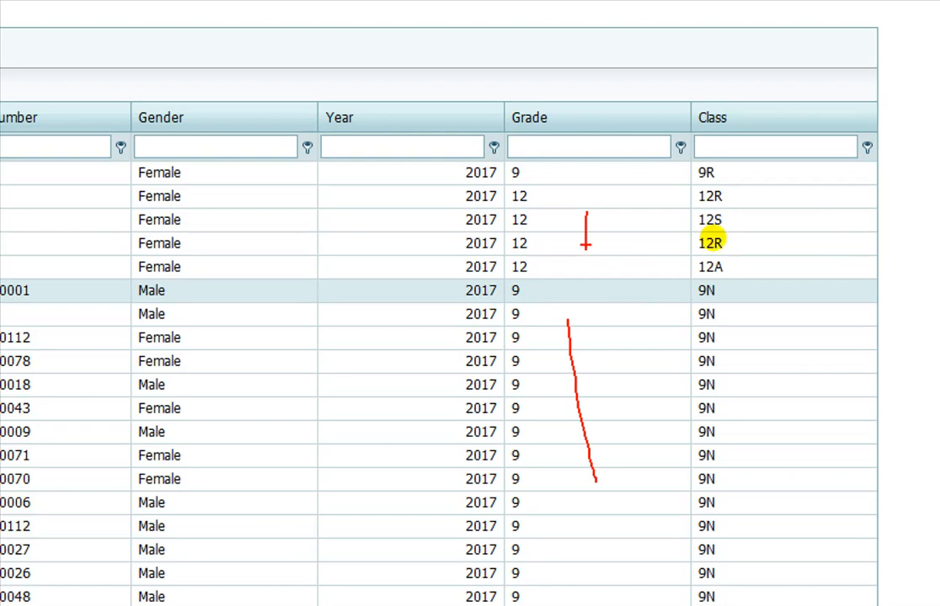
key(Escape)
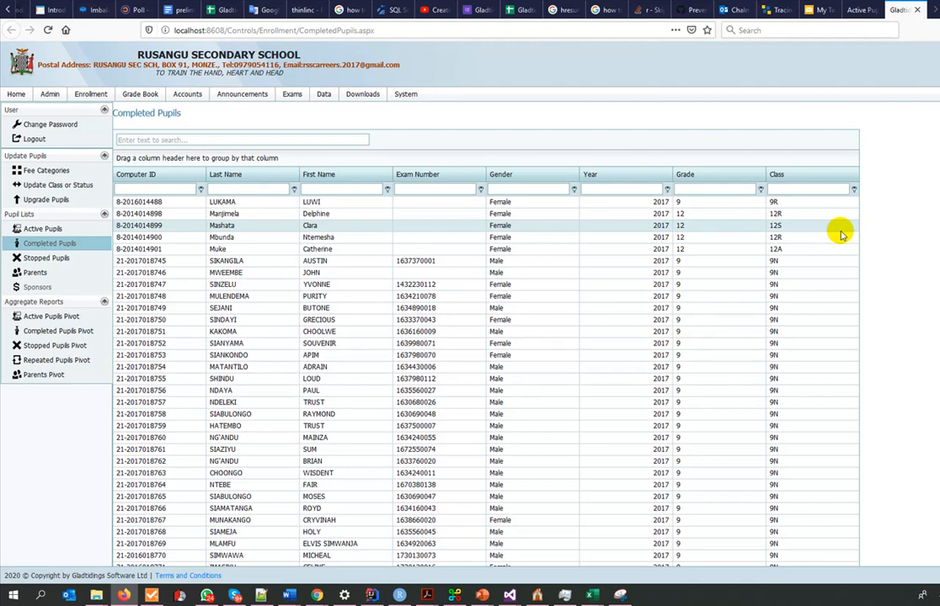
- Return to the Active Pupils tab, open the Upgrade Pupils page and set the previous academic year's last date to 2019-12-31
click(859, 10)
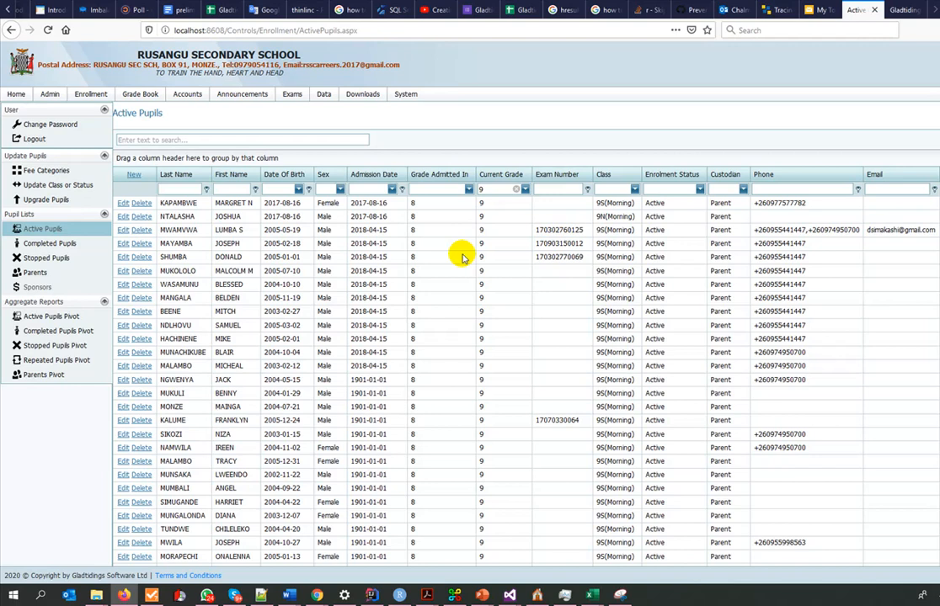
click(47, 200)
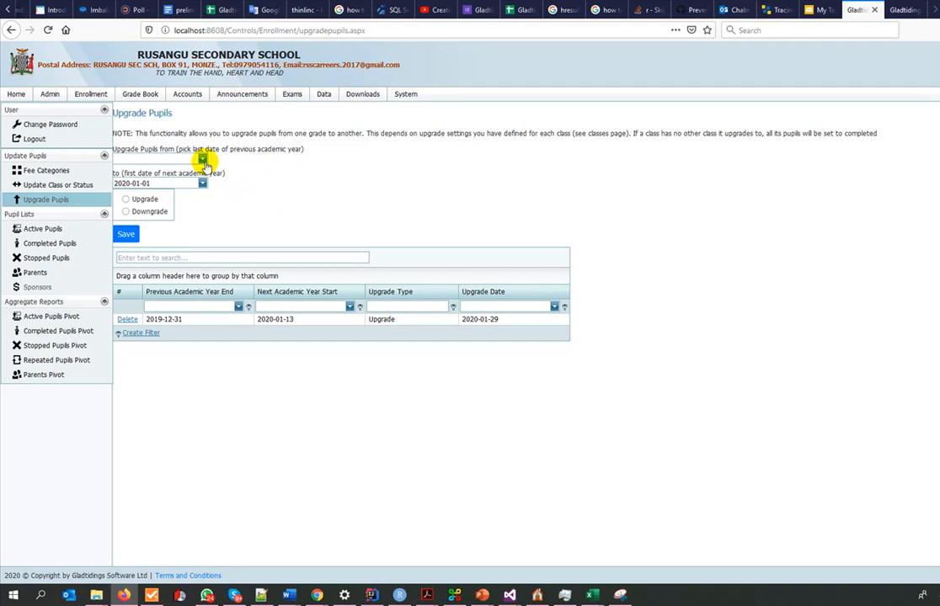
mouse_move(332, 100)
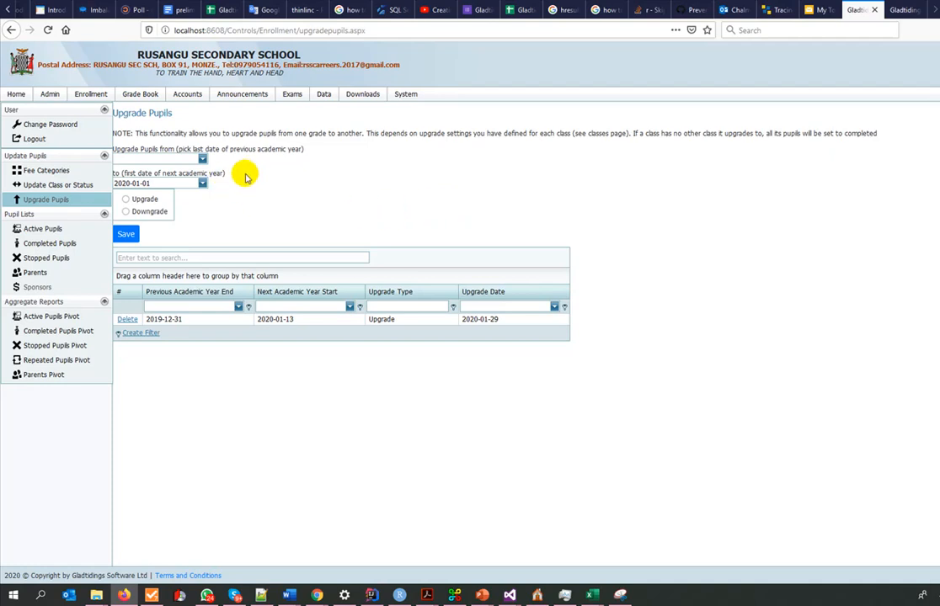
click(202, 160)
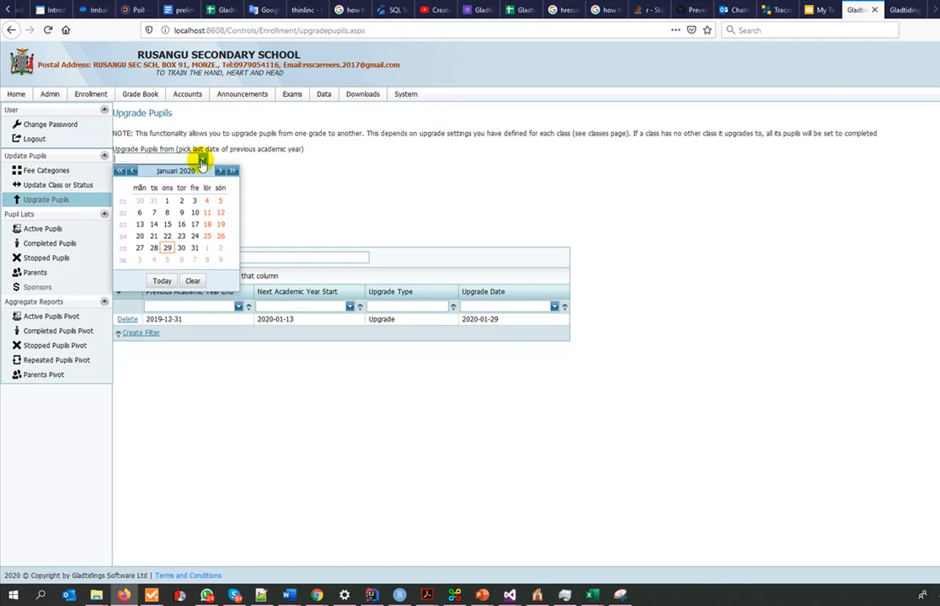
click(131, 171)
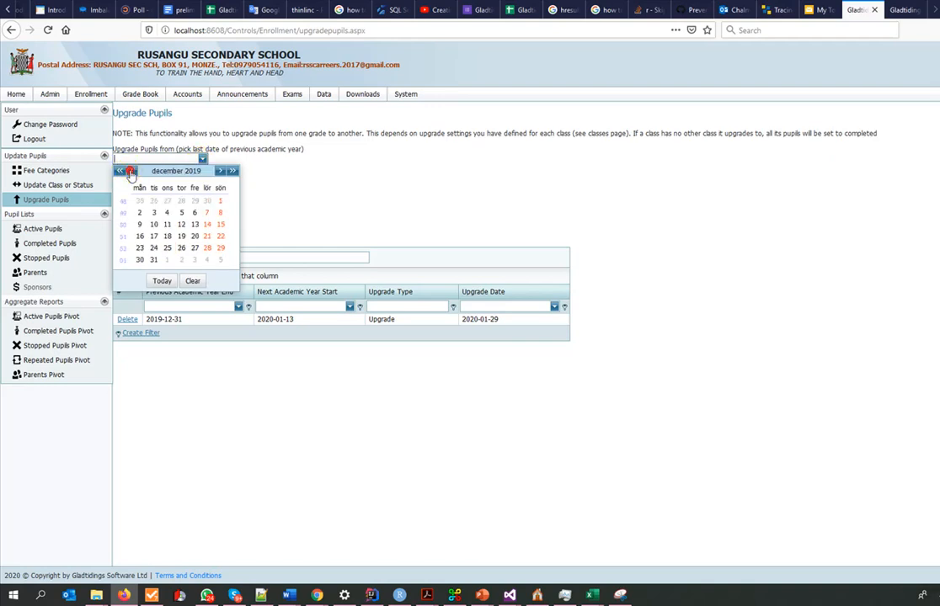
click(153, 259)
- Match the dates to the existing upgrade record by setting the next academic year's first date to 2020-01-13
click(202, 183)
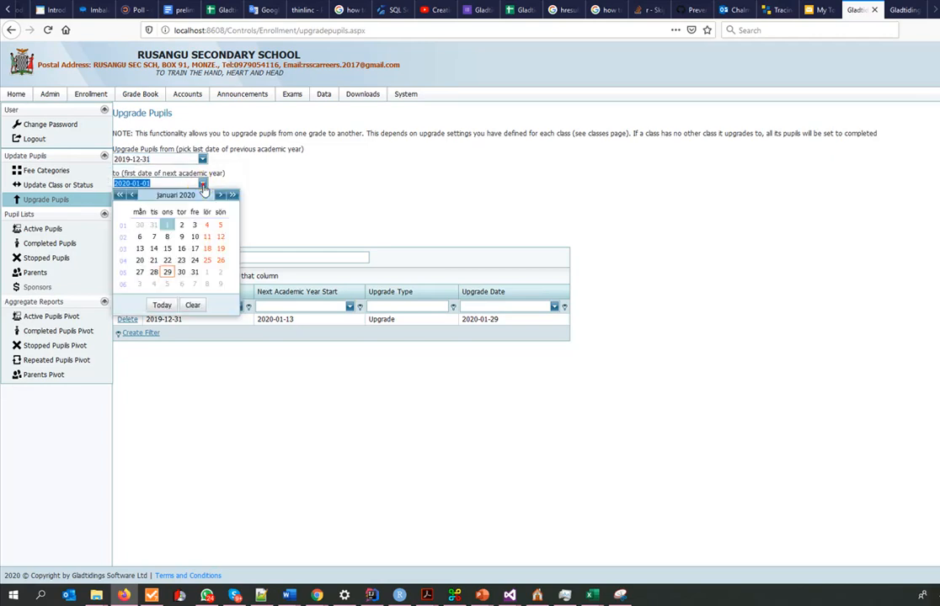
click(330, 210)
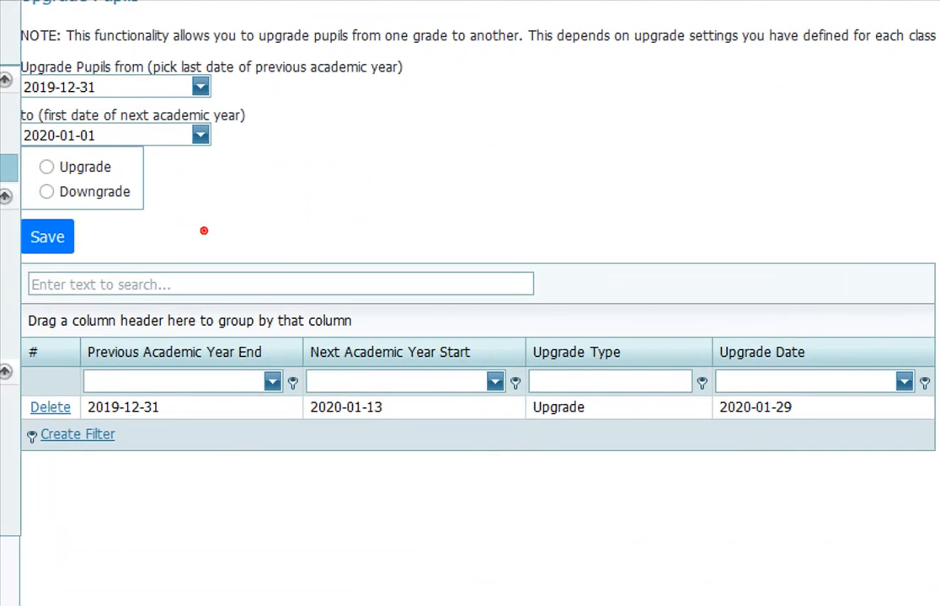
drag(172, 389, 244, 122)
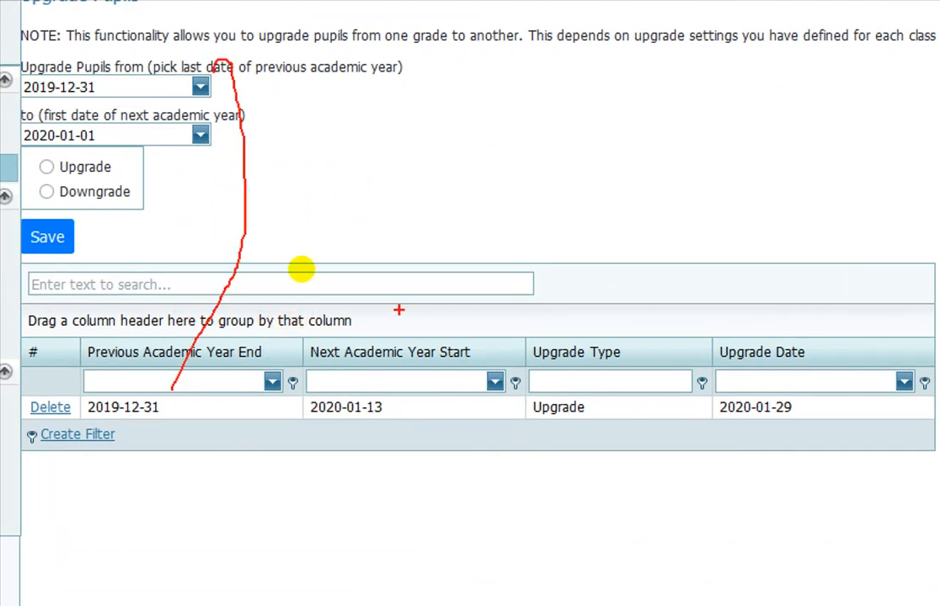
mouse_move(386, 377)
mouse_down()
mouse_move(286, 202)
mouse_move(184, 141)
mouse_up()
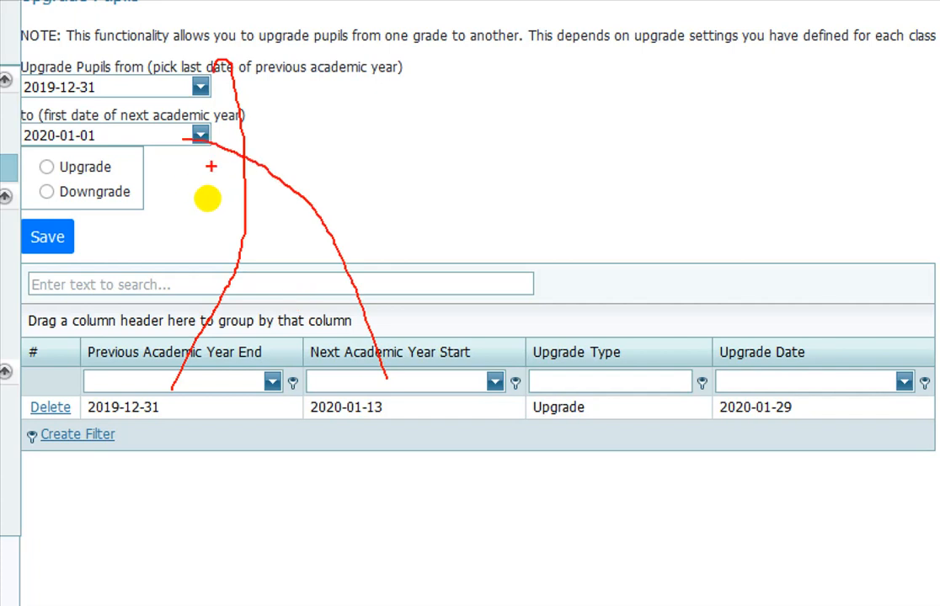
key(Escape)
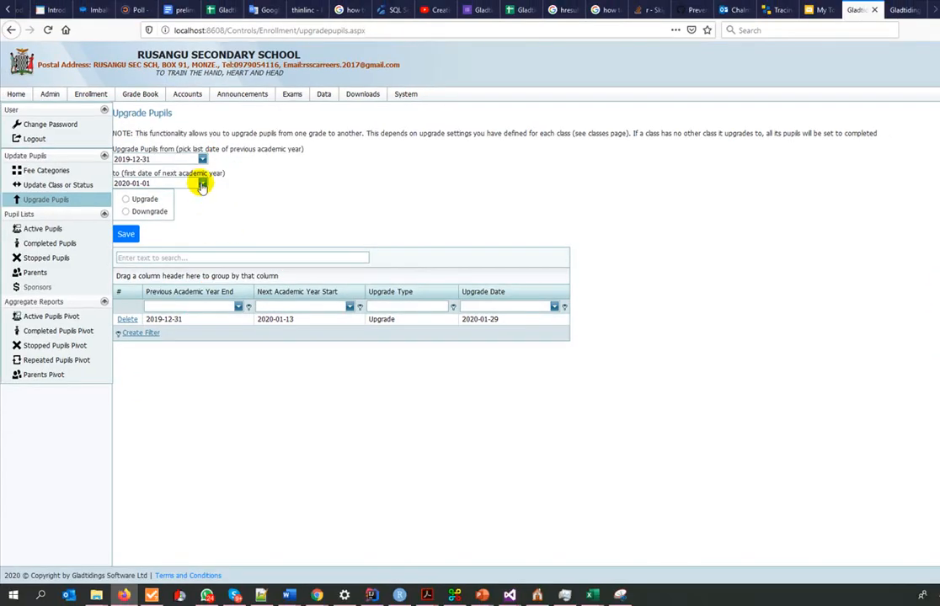
click(202, 184)
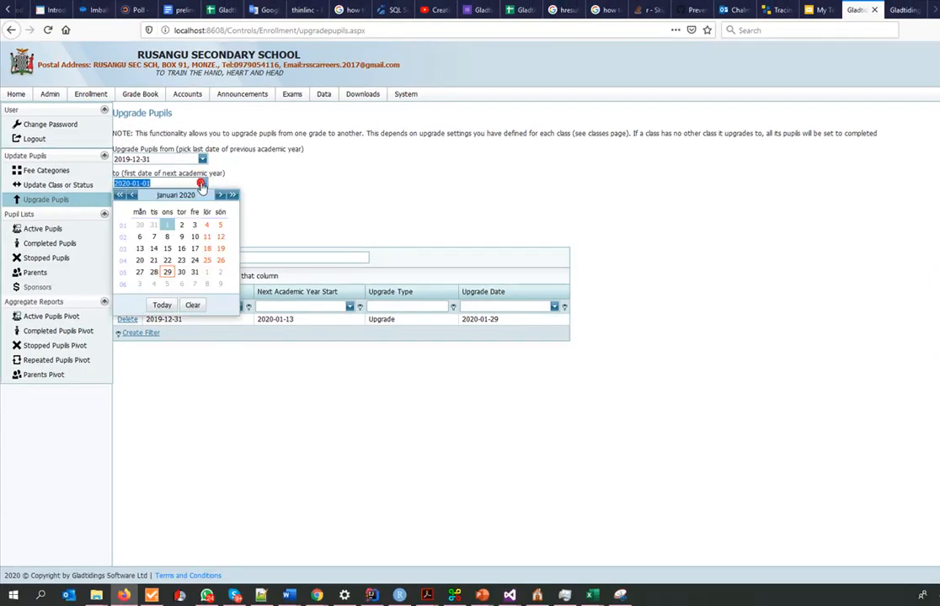
click(140, 249)
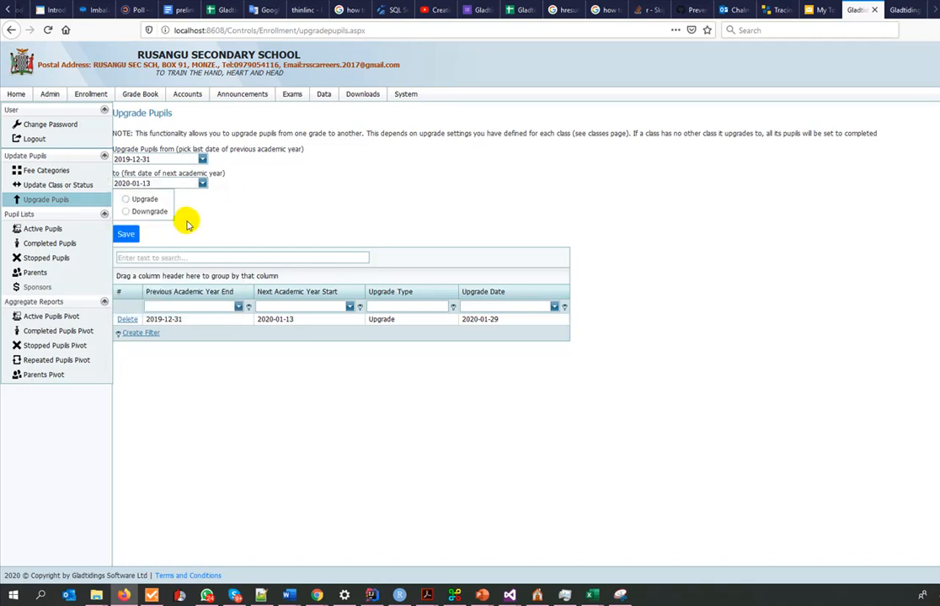
- Choose Downgrade as the operation, save it and confirm downgrading the pupils
click(139, 210)
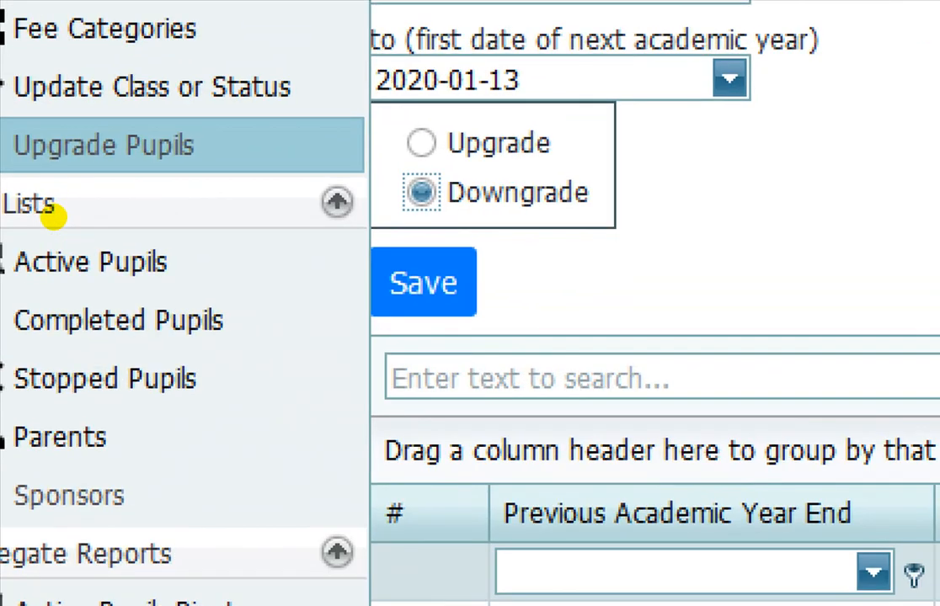
click(144, 217)
drag(500, 217, 568, 220)
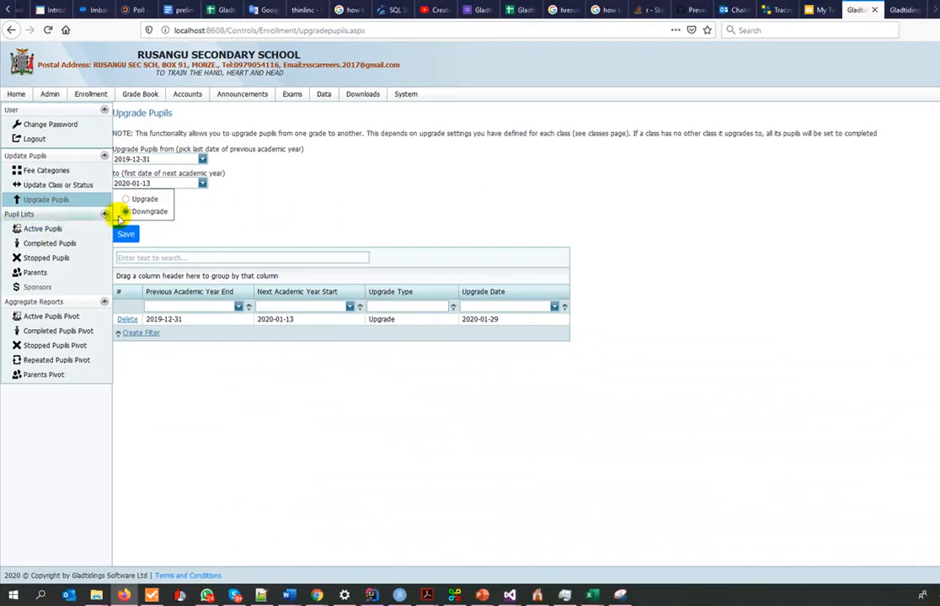
click(126, 234)
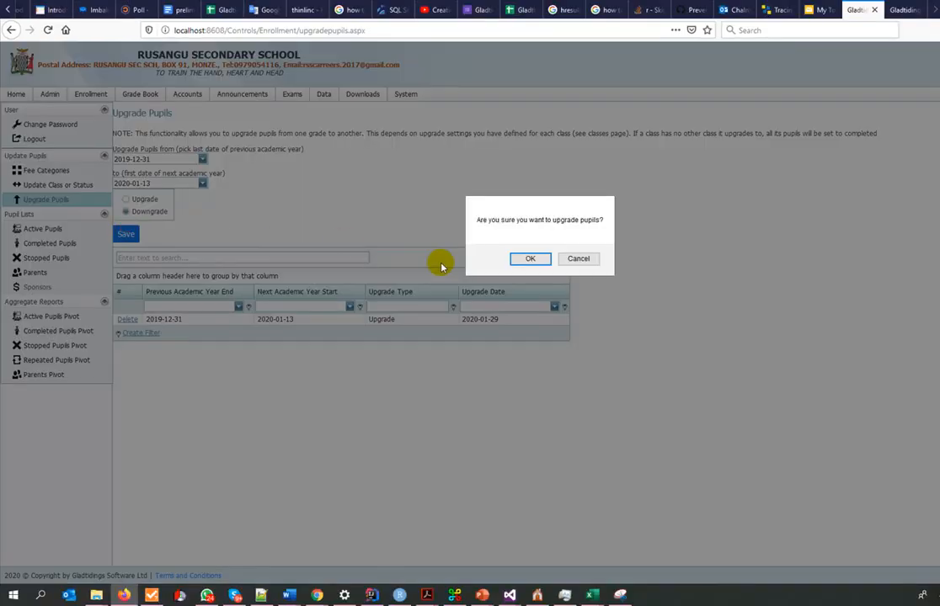
click(530, 258)
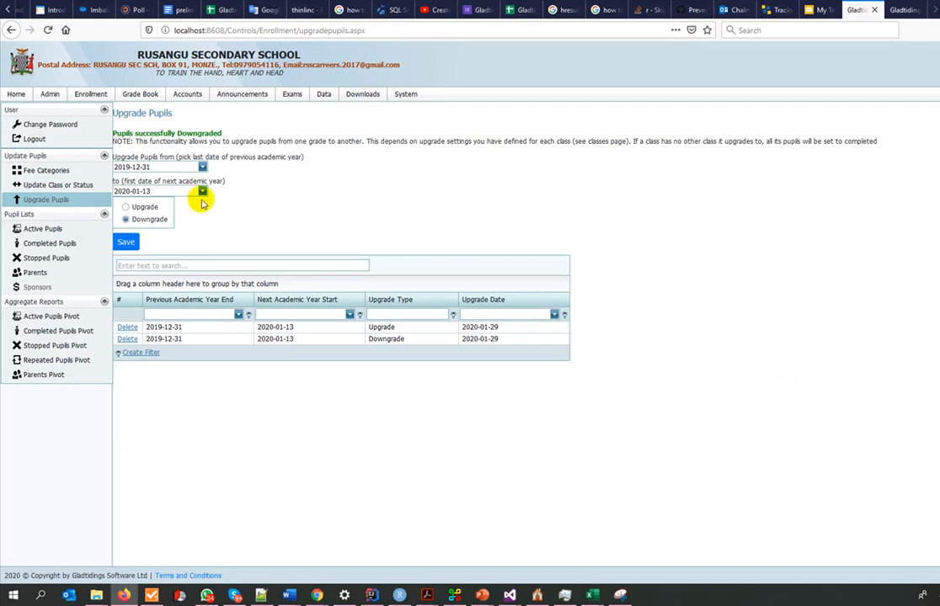
- Open the Active Pupils list and filter it by current grade 8 to check the downgrade
click(43, 229)
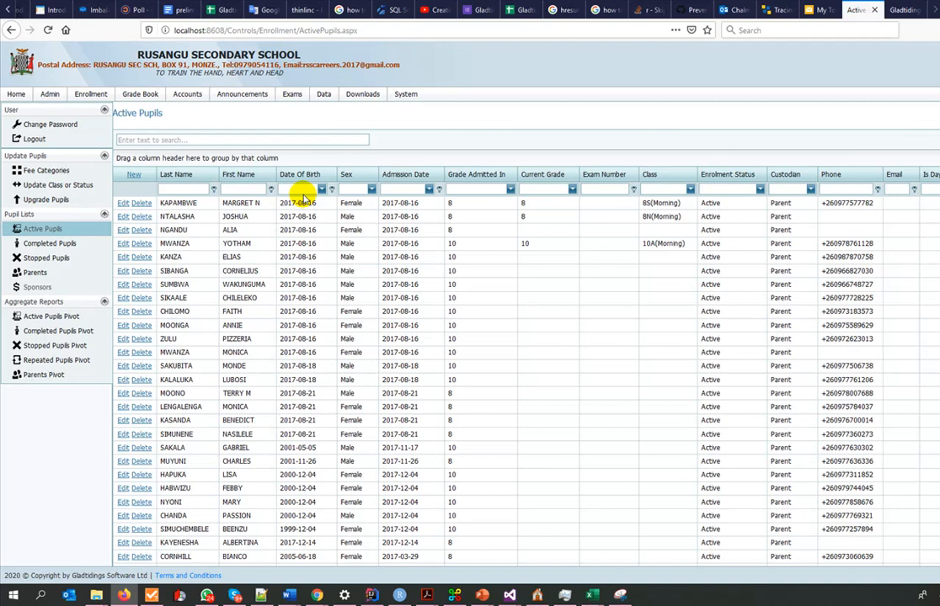
click(572, 190)
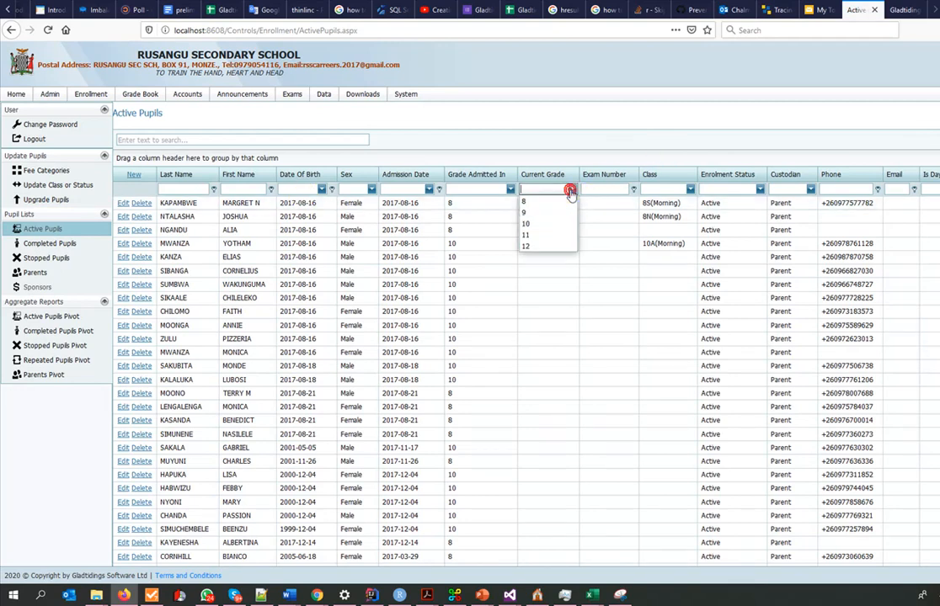
click(541, 199)
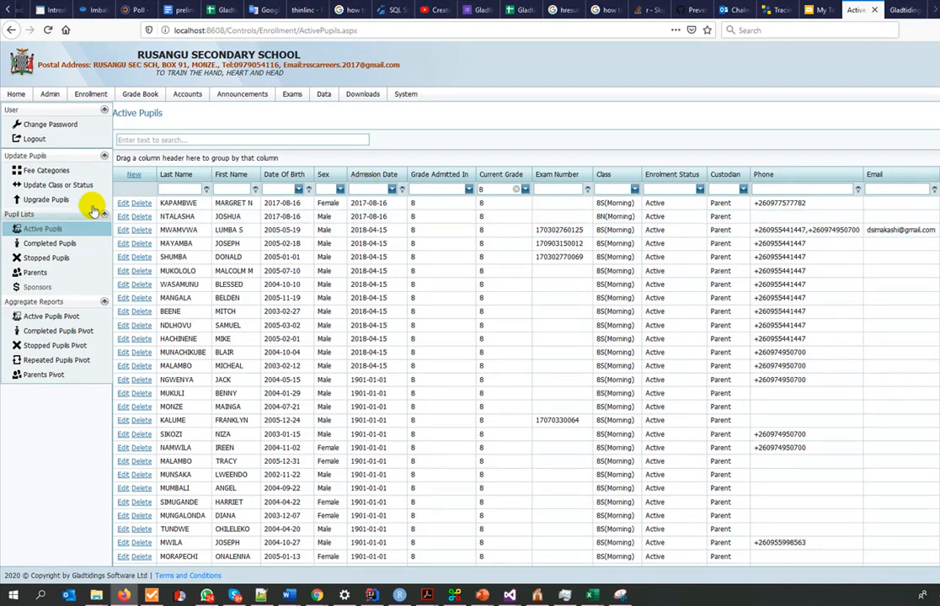
- Reopen the Upgrade Pupils page and examine the upgrade and downgrade records and their delete options
click(49, 199)
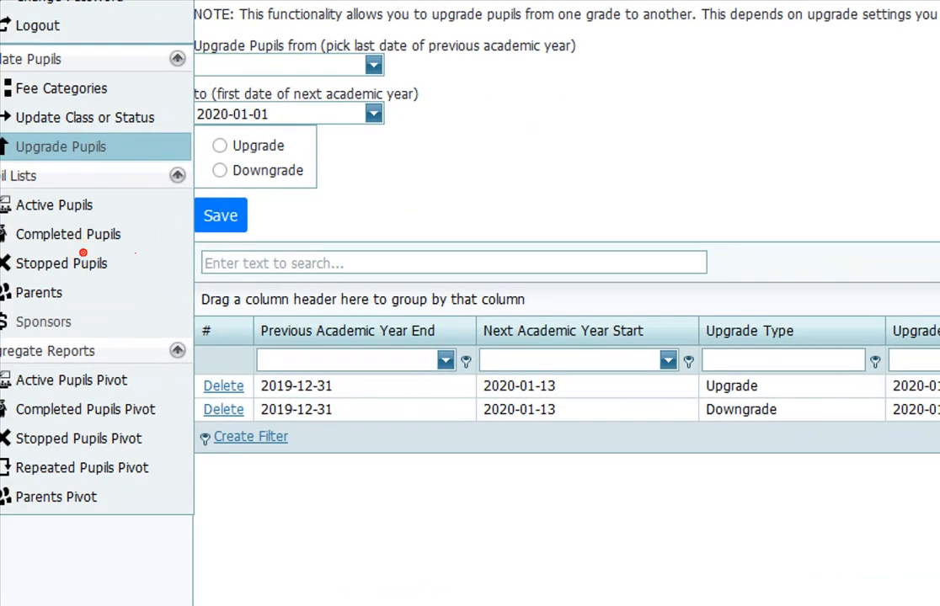
mouse_move(205, 396)
mouse_down()
mouse_move(248, 398)
mouse_move(240, 358)
mouse_move(186, 400)
mouse_move(217, 412)
mouse_up()
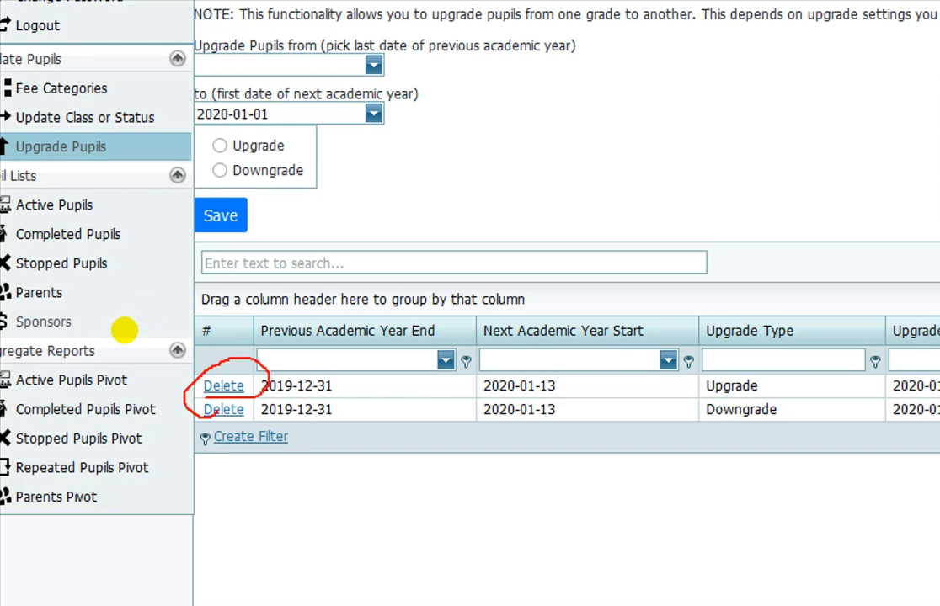
drag(386, 402, 479, 386)
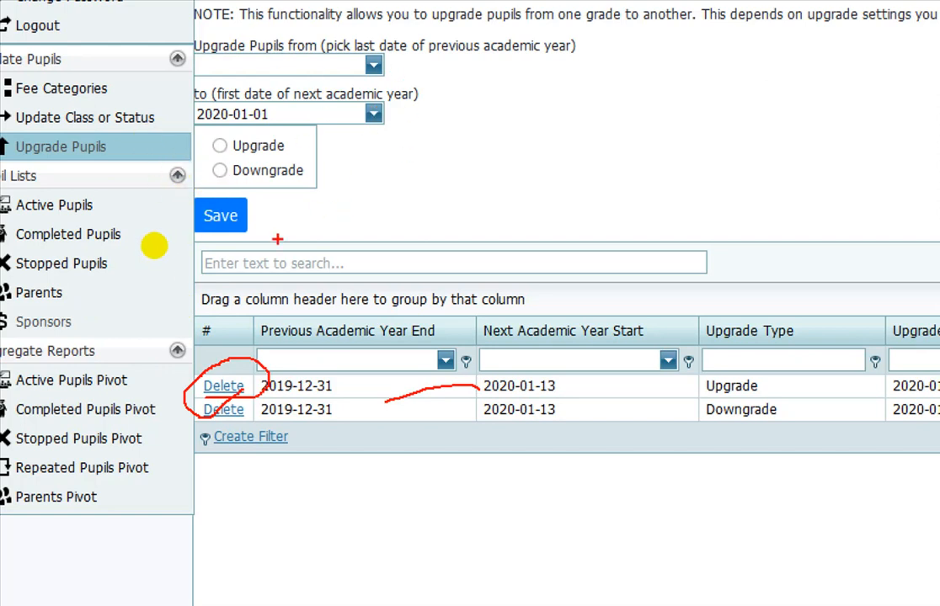
key(Escape)
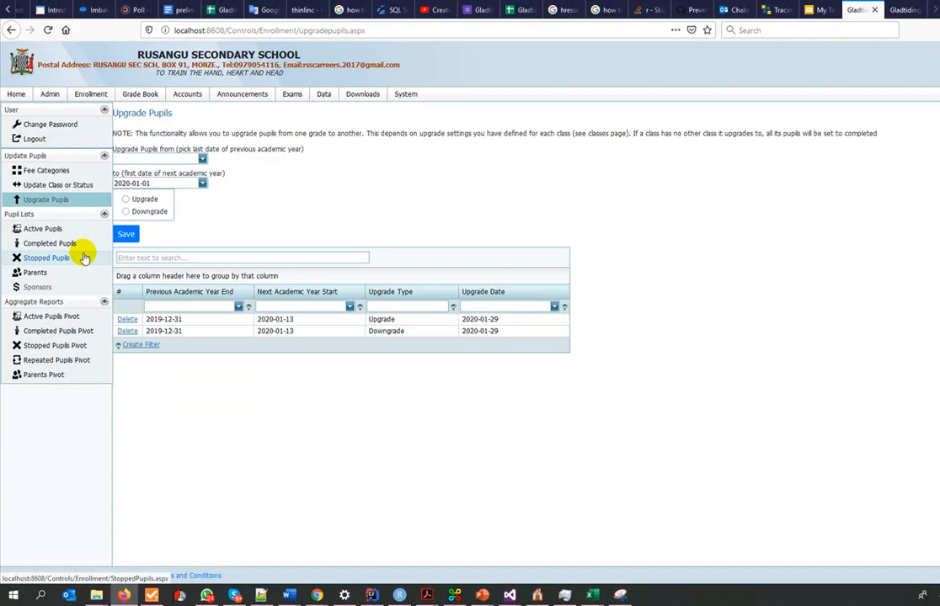